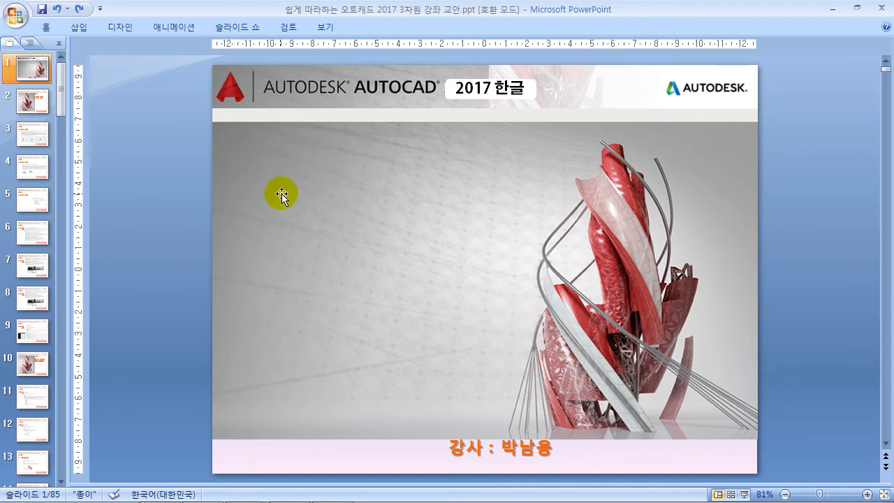
Show slide 2 and highlight the lesson topics "시점 전환" and "비주얼 스타일" in turn.
{"action": "left_click", "coordinate": [37, 100]}
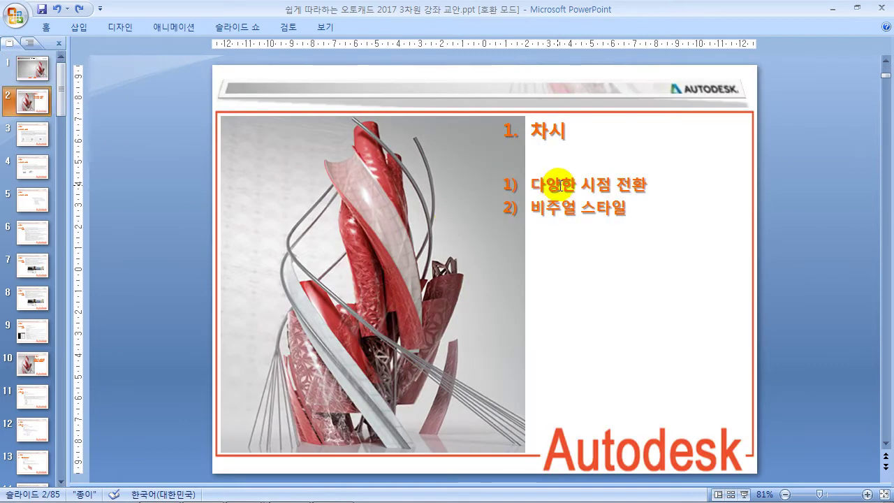
{"action": "left_click_drag", "start_coordinate": [581, 184], "coordinate": [647, 184]}
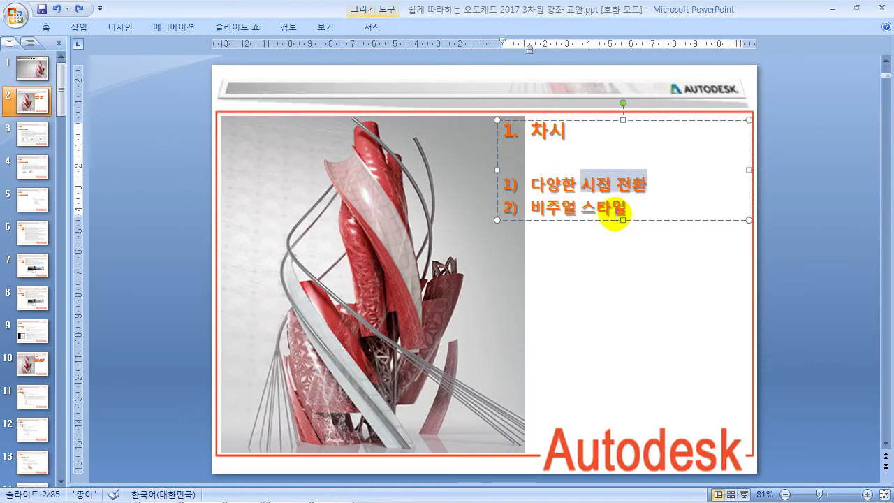
{"action": "left_click", "coordinate": [135, 183]}
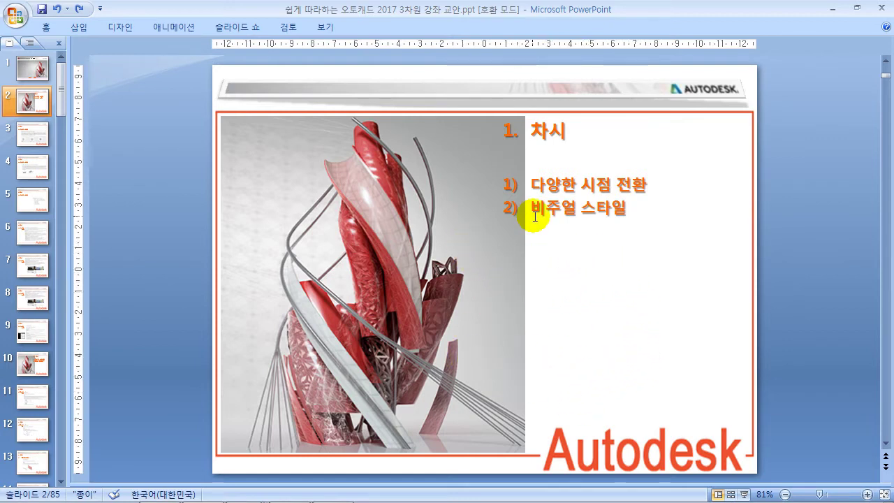
{"action": "left_click_drag", "start_coordinate": [531, 208], "coordinate": [623, 218]}
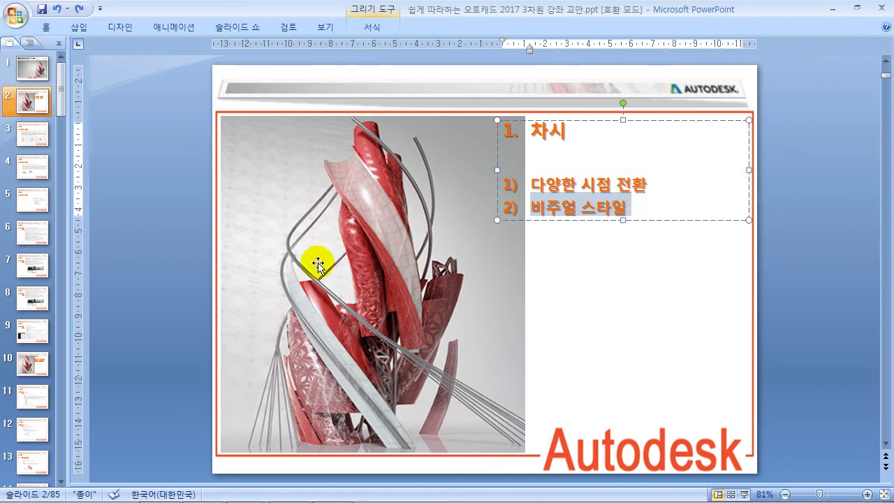
{"action": "left_click", "coordinate": [173, 207]}
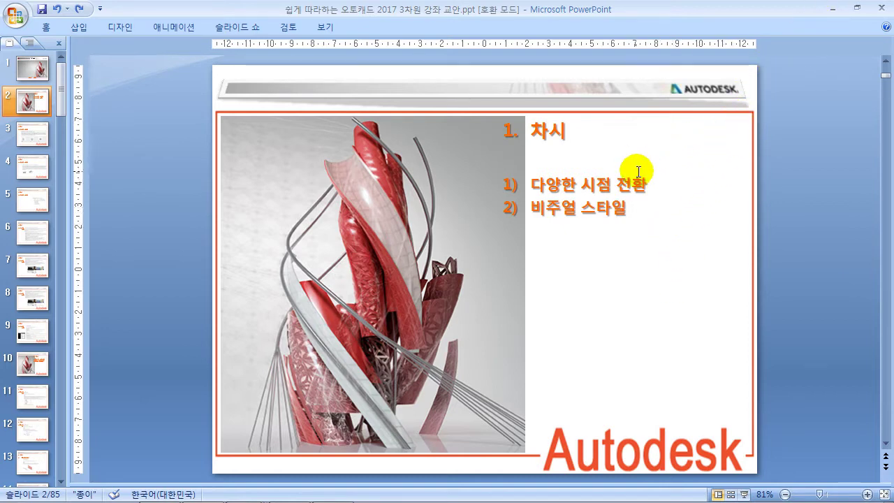
Minimize the presentation and move the AutoCAD 2017 shortcut a little further across the desktop.
{"action": "left_click", "coordinate": [826, 9]}
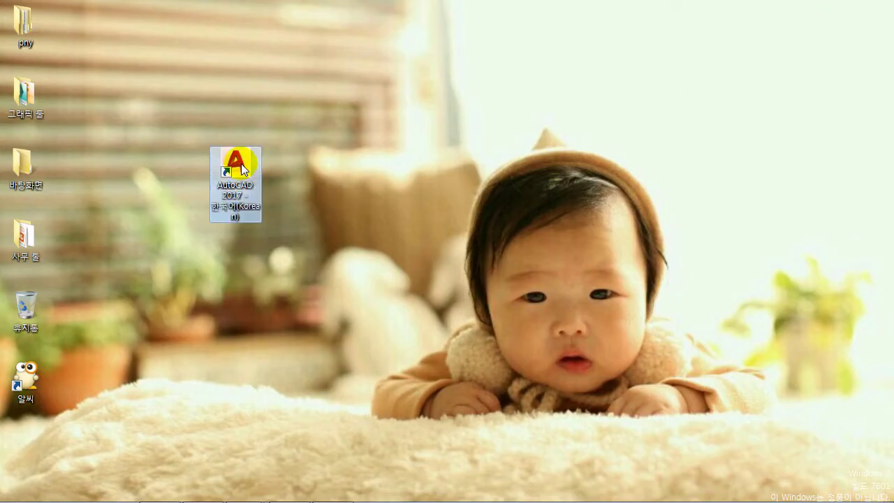
{"action": "left_click_drag", "start_coordinate": [241, 164], "coordinate": [306, 178]}
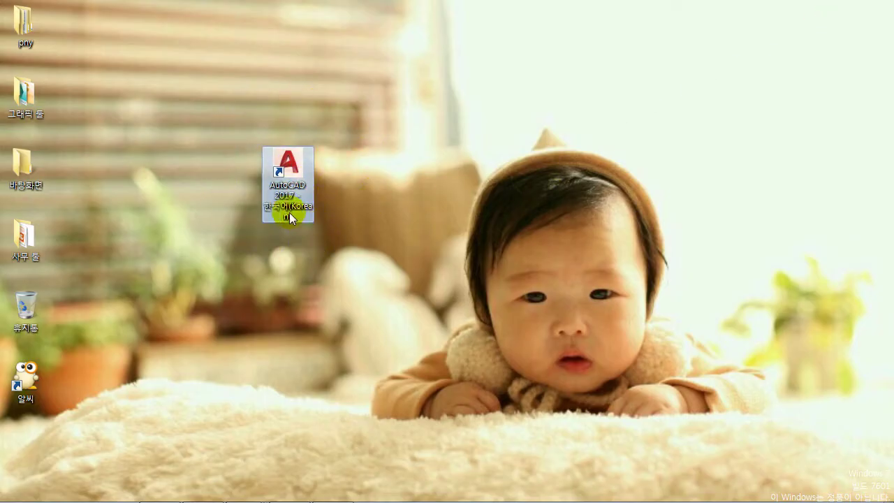
{"action": "left_click", "coordinate": [385, 195]}
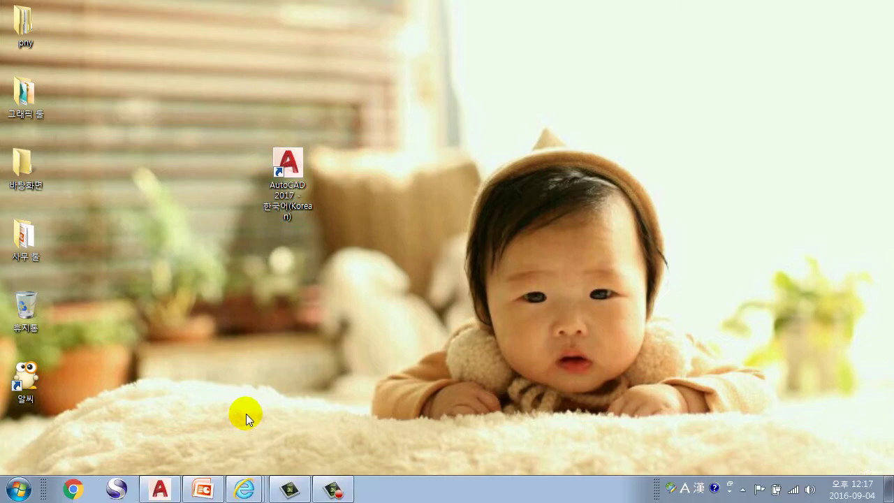
Open a new Internet Explorer window.
{"action": "left_click", "coordinate": [244, 489]}
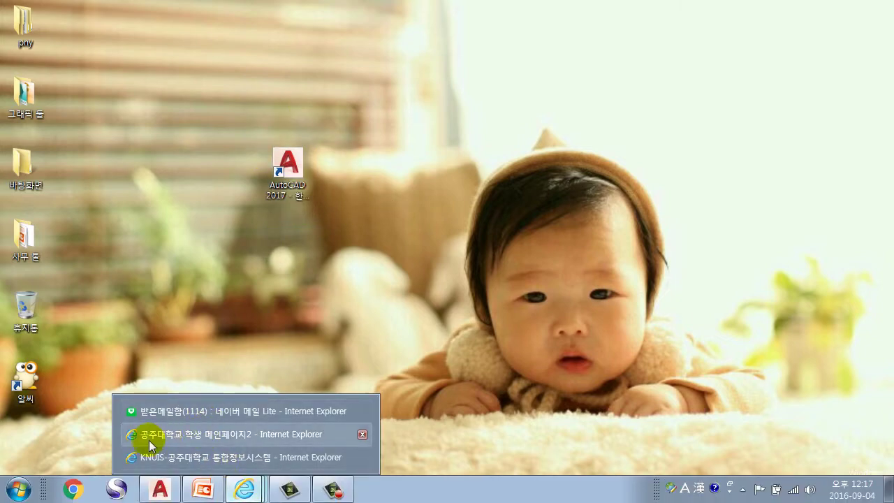
{"action": "left_click", "coordinate": [19, 488]}
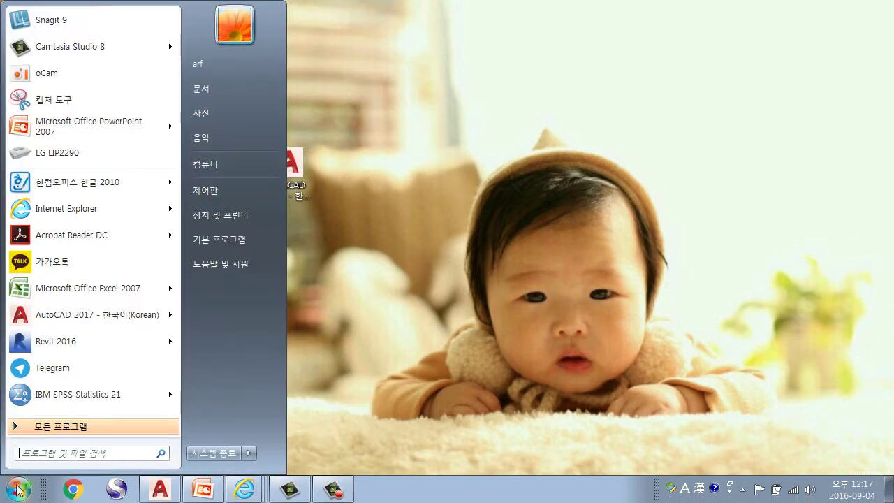
{"action": "left_click", "coordinate": [70, 217]}
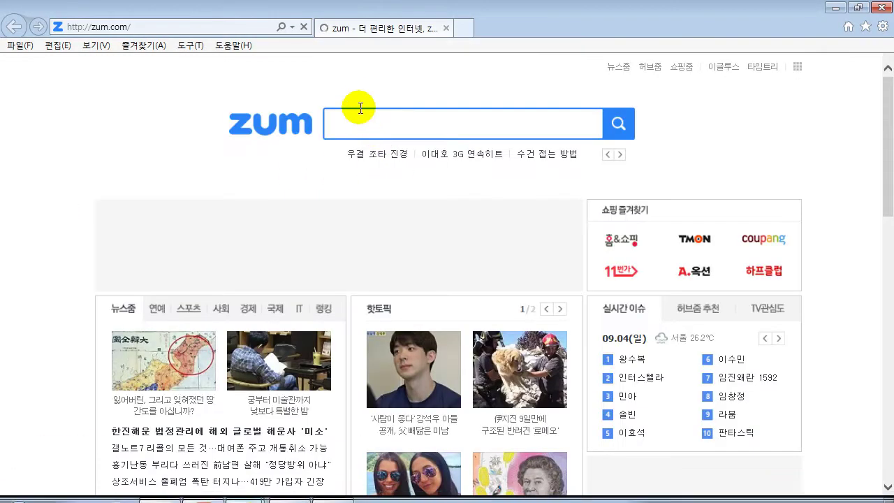
Search zum for "오토데스크 학생용" and look through the results for the Autodesk student site.
{"action": "left_click", "coordinate": [385, 119]}
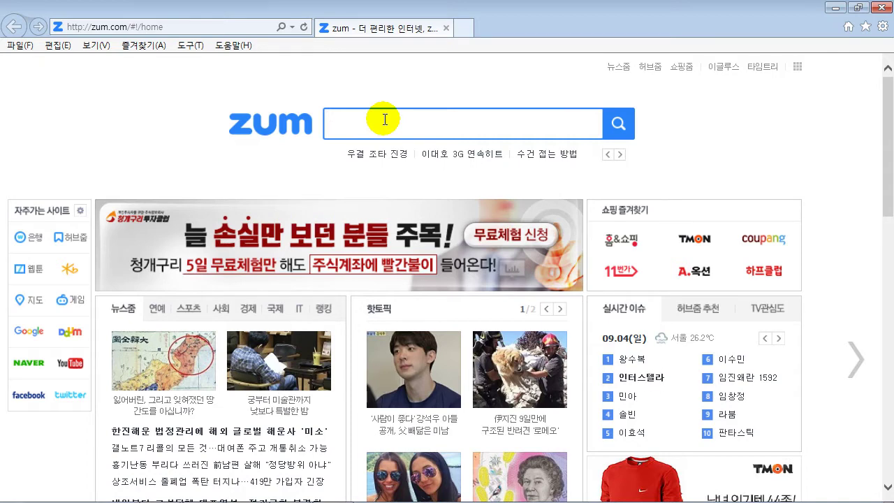
{"action": "type", "text": "오토데스크"}
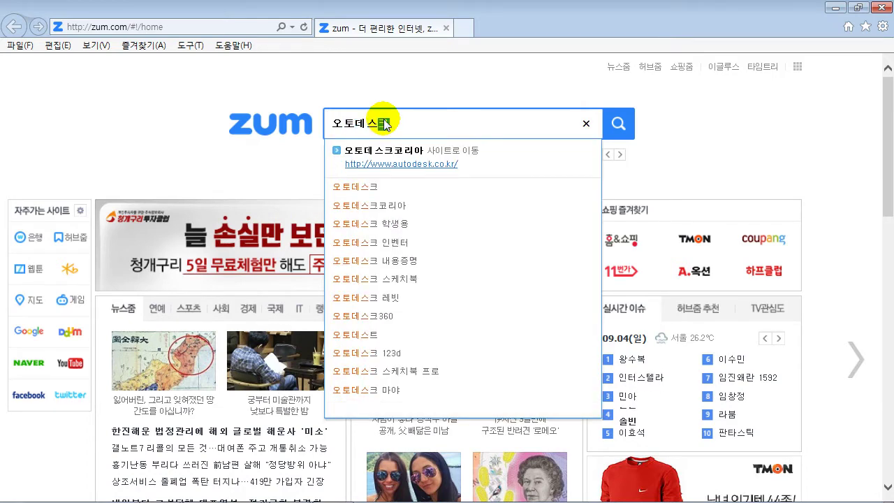
{"action": "type", "text": " 학생용"}
{"action": "key", "text": "Return"}
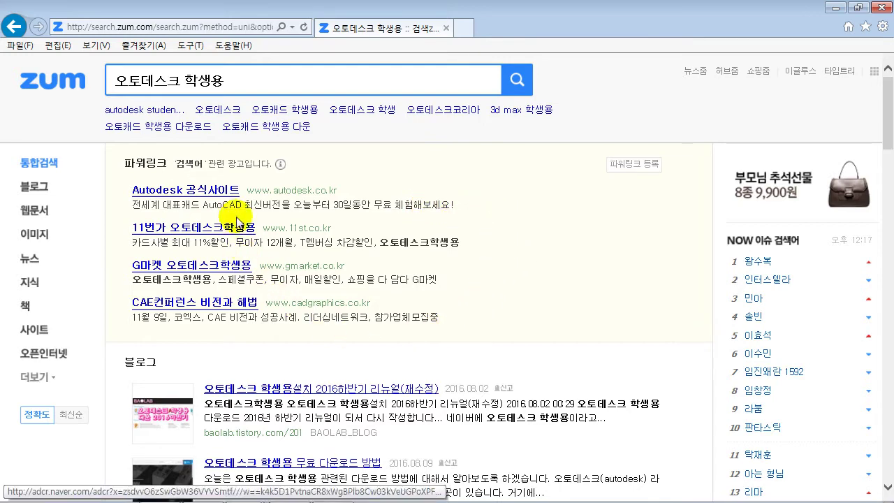
{"action": "scroll", "coordinate": [503, 216], "scroll_direction": "down", "scroll_amount": 2}
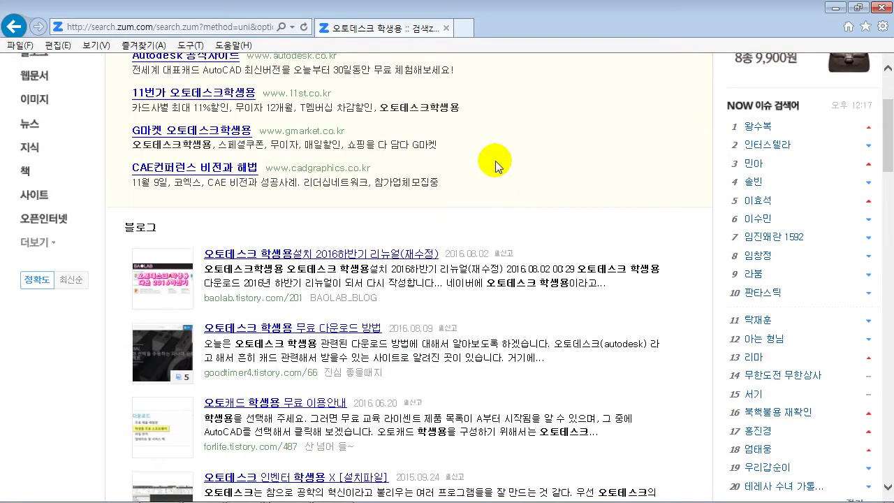
{"action": "scroll", "coordinate": [488, 152], "scroll_direction": "down", "scroll_amount": 3}
{"action": "scroll", "coordinate": [485, 154], "scroll_direction": "up", "scroll_amount": 2}
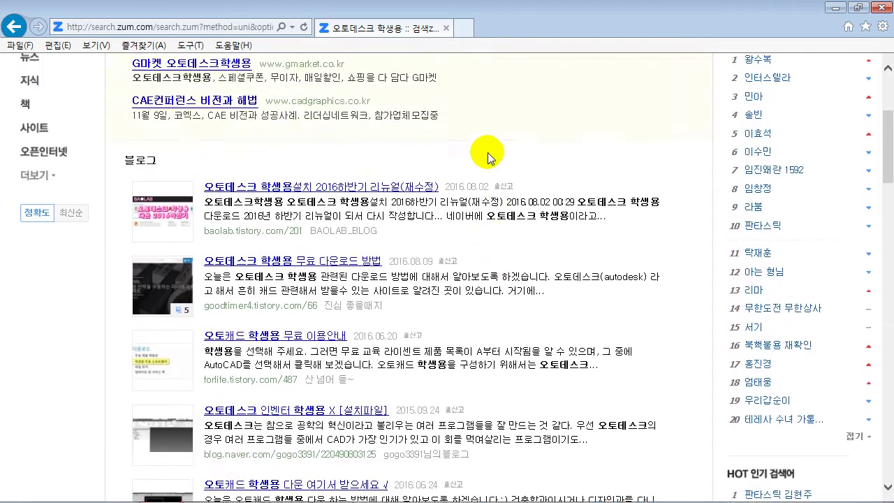
{"action": "scroll", "coordinate": [484, 153], "scroll_direction": "down", "scroll_amount": 5}
{"action": "scroll", "coordinate": [599, 200], "scroll_direction": "up", "scroll_amount": 4}
{"action": "scroll", "coordinate": [466, 152], "scroll_direction": "up", "scroll_amount": 4}
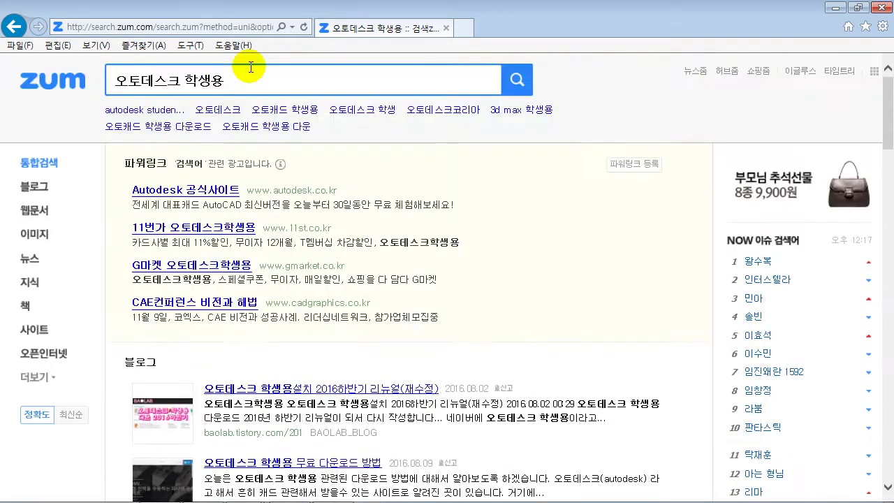
{"action": "left_click", "coordinate": [193, 27]}
{"action": "type", "text": "www.naver.com/"}
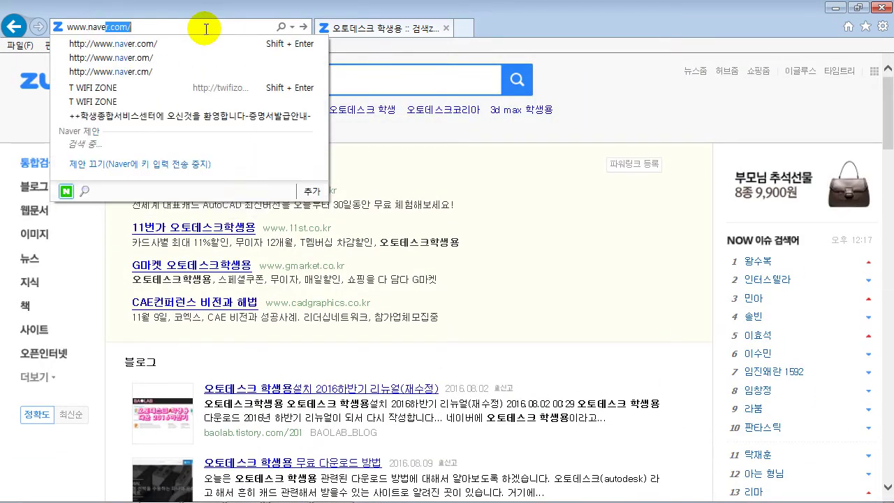
{"action": "key", "text": "Return"}
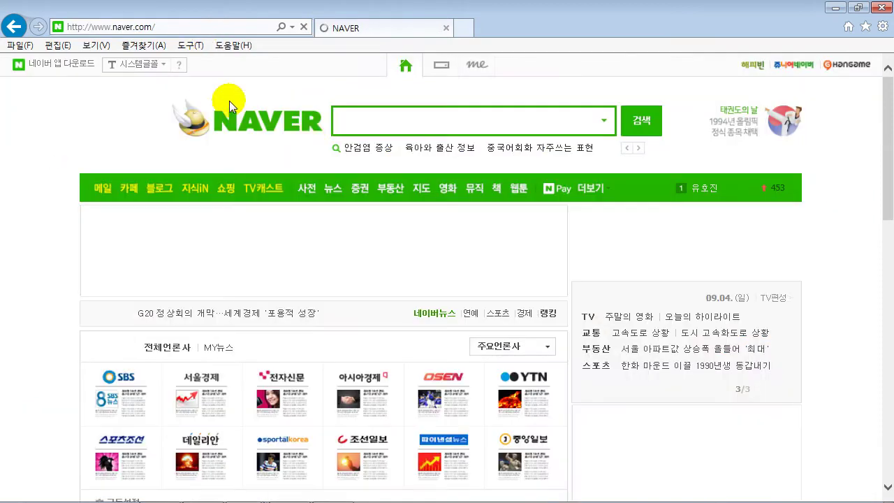
{"action": "left_click", "coordinate": [371, 119]}
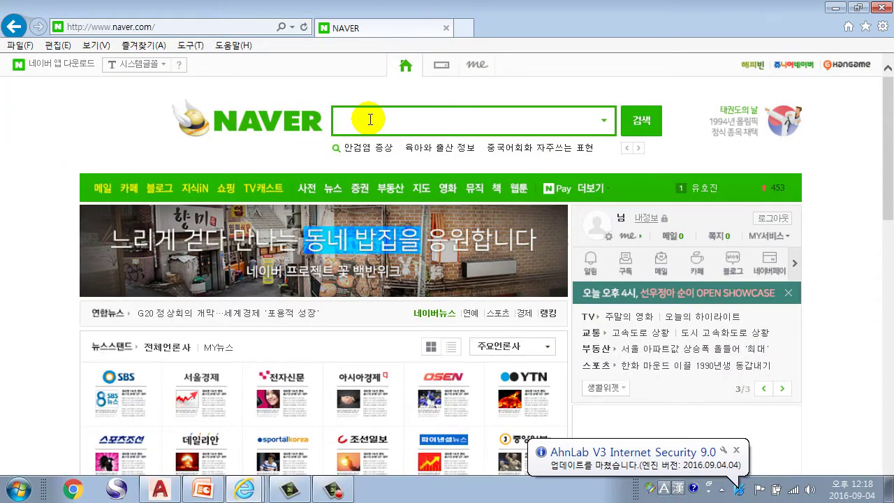
{"action": "type", "text": "dhxh"}
{"action": "key", "text": "Hangul"}
{"action": "type", "text": "캐"}
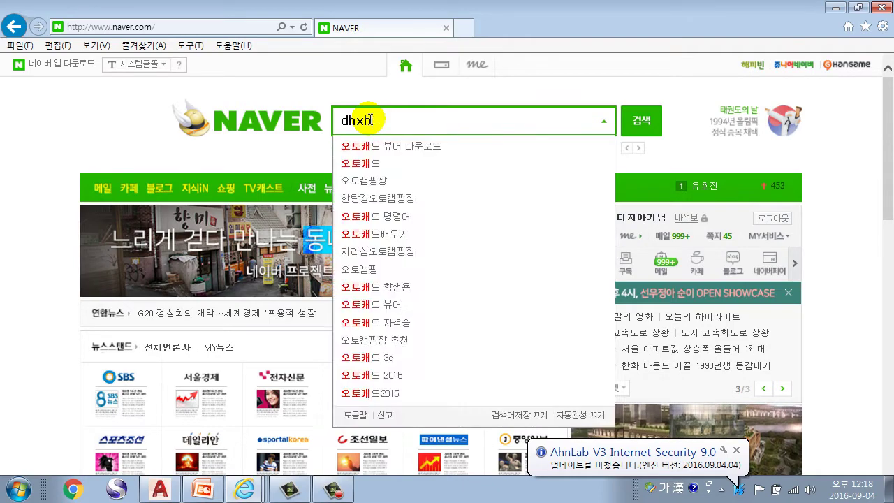
{"action": "key", "text": "BackSpace"}
{"action": "key", "text": "BackSpace"}
{"action": "key", "text": "BackSpace"}
{"action": "key", "text": "BackSpace"}
{"action": "key", "text": "BackSpace"}
{"action": "type", "text": "dhxh"}
{"action": "key", "text": "BackSpace"}
{"action": "key", "text": "BackSpace"}
{"action": "key", "text": "BackSpace"}
{"action": "key", "text": "BackSpace"}
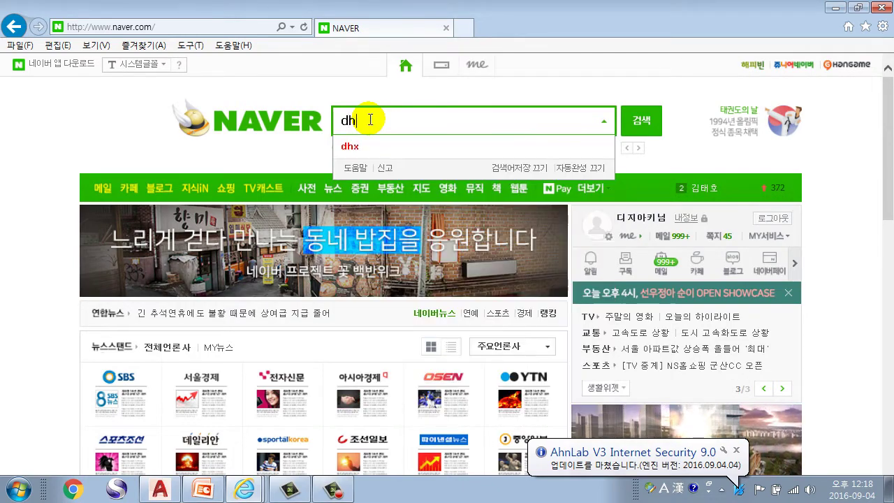
Search Naver for "오토데스크 학생용".
{"action": "type", "text": "ㅇ오토캐드"}
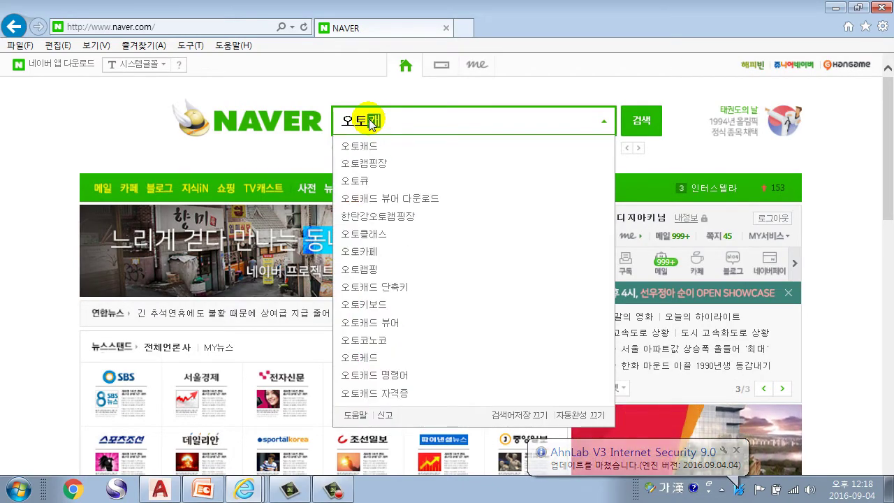
{"action": "key", "text": "BackSpace"}
{"action": "key", "text": "BackSpace"}
{"action": "key", "text": "BackSpace"}
{"action": "key", "text": "BackSpace"}
{"action": "type", "text": "토데스크 ㅎ"}
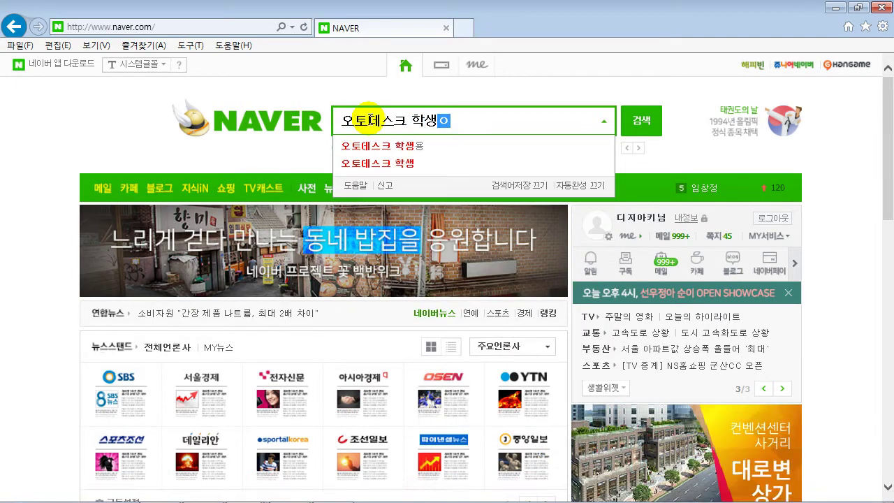
{"action": "type", "text": "용"}
{"action": "key", "text": "Return"}
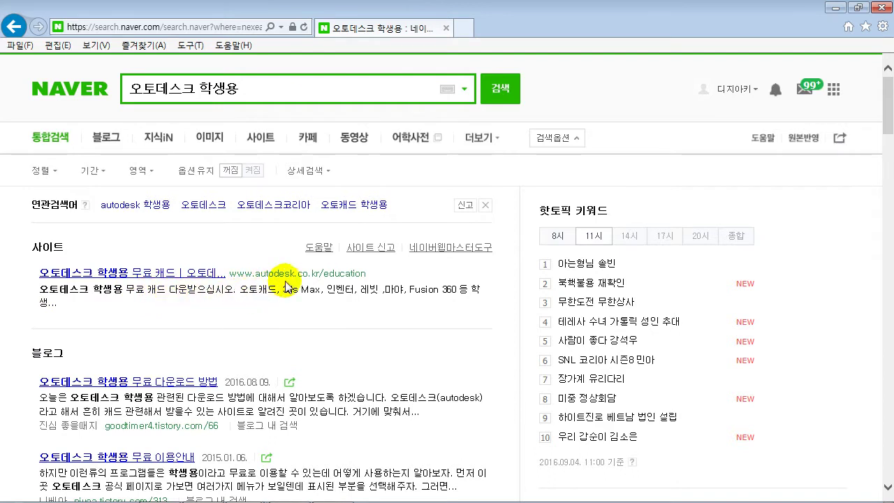
{"action": "left_click", "coordinate": [327, 274]}
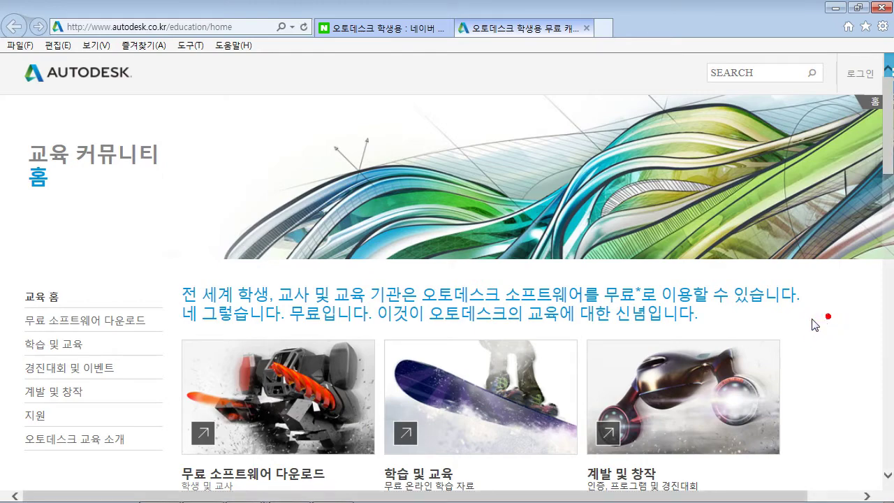
{"action": "scroll", "coordinate": [485, 272], "scroll_direction": "down", "scroll_amount": 3}
{"action": "scroll", "coordinate": [482, 270], "scroll_direction": "up", "scroll_amount": 3}
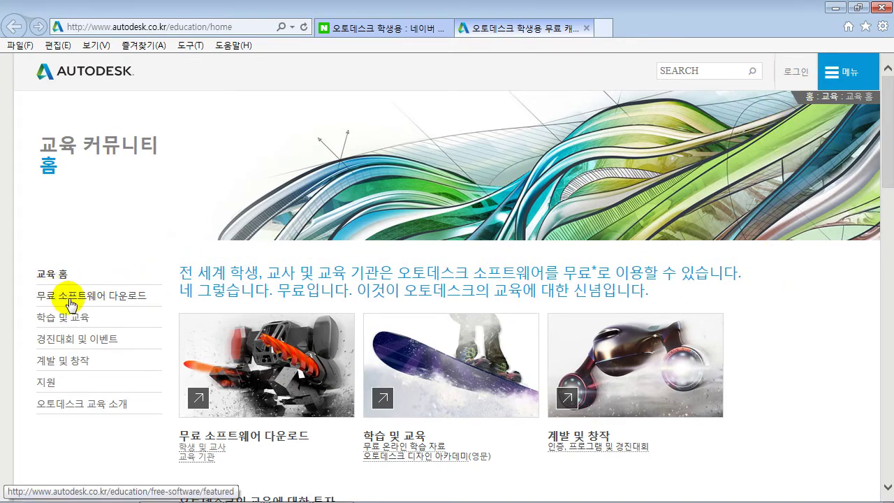
{"action": "left_click", "coordinate": [96, 300]}
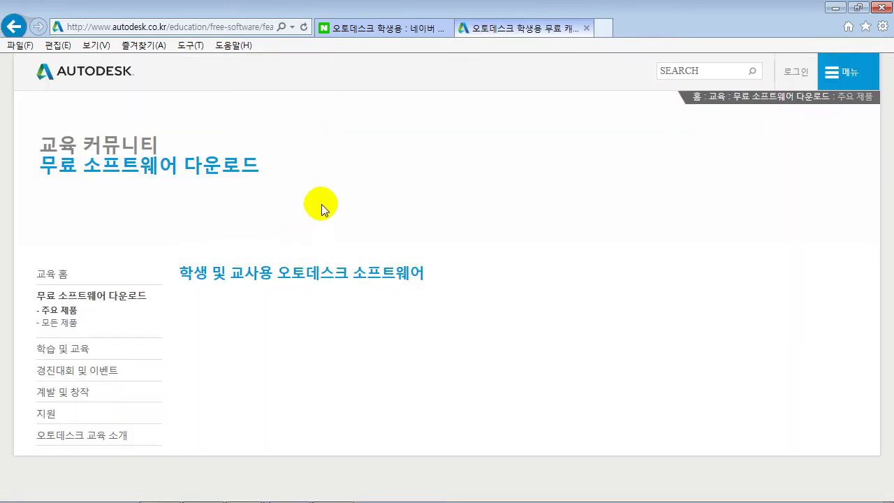
Open the AutoCAD page from the featured products and examine its login, account creation and version, operating system and language options.
{"action": "scroll", "coordinate": [391, 203], "scroll_direction": "down", "scroll_amount": 5}
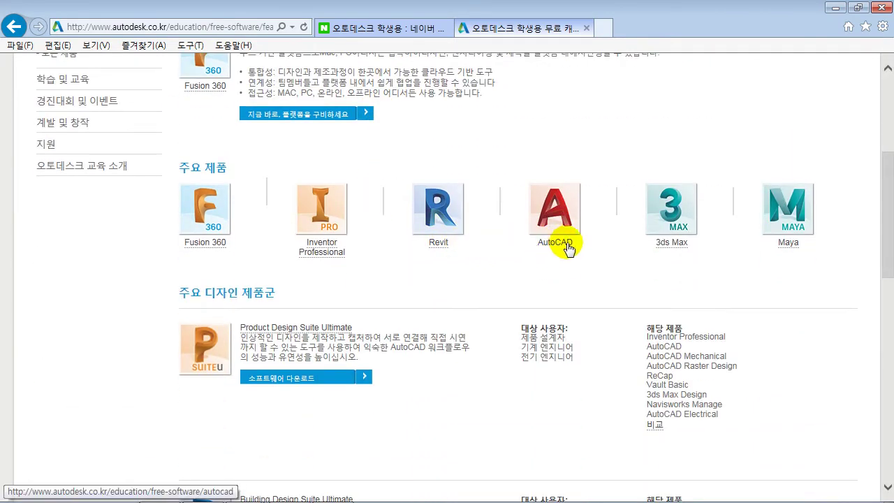
{"action": "left_click", "coordinate": [558, 229]}
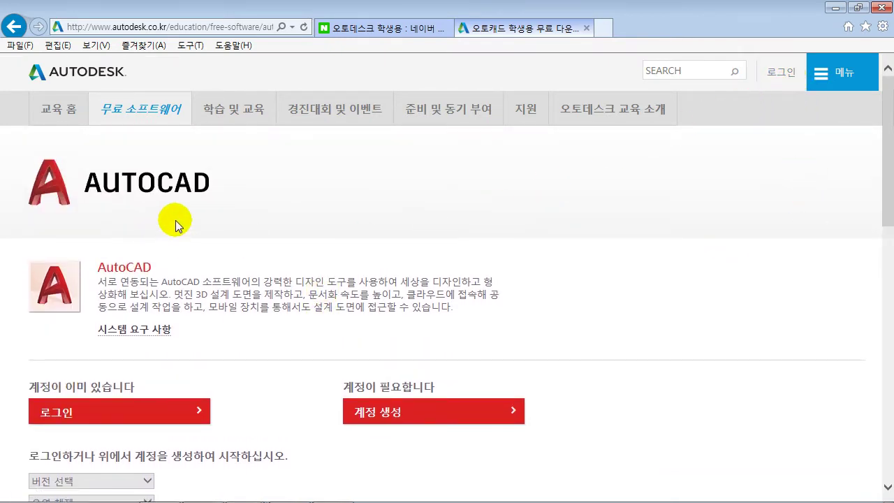
{"action": "scroll", "coordinate": [230, 219], "scroll_direction": "down", "scroll_amount": 2}
{"action": "scroll", "coordinate": [188, 295], "scroll_direction": "up", "scroll_amount": 1}
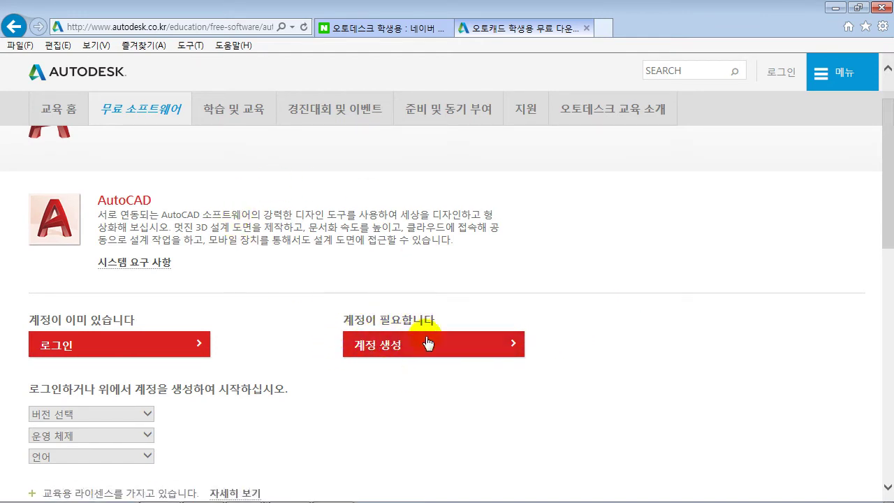
{"action": "scroll", "coordinate": [226, 307], "scroll_direction": "down", "scroll_amount": 1}
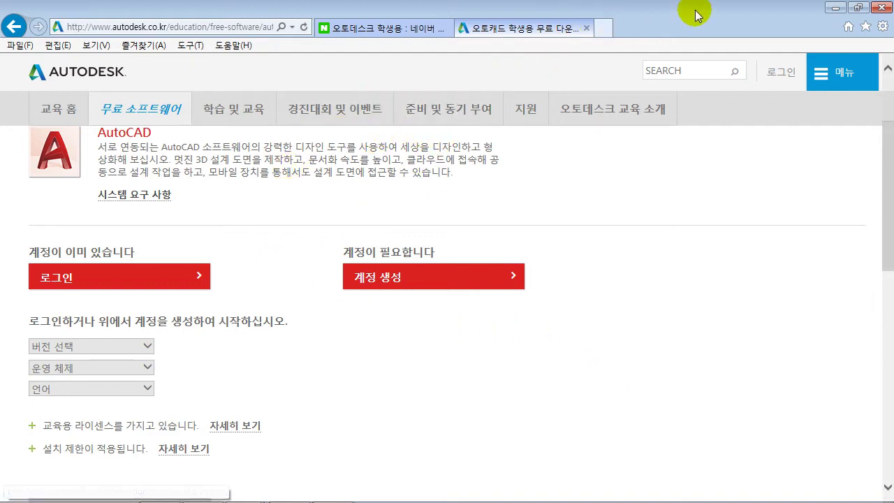
Minimize the browser and try to launch AutoCAD 2017 from its desktop shortcut.
{"action": "left_click", "coordinate": [837, 8]}
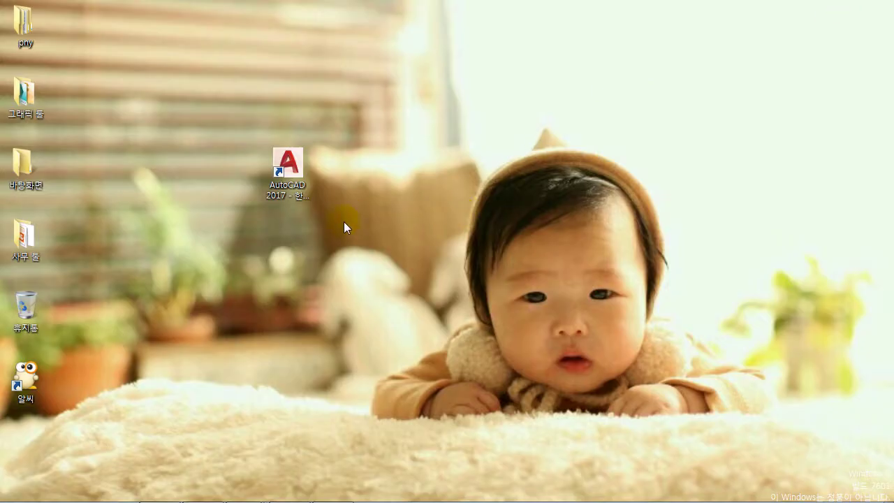
{"action": "left_click", "coordinate": [304, 214]}
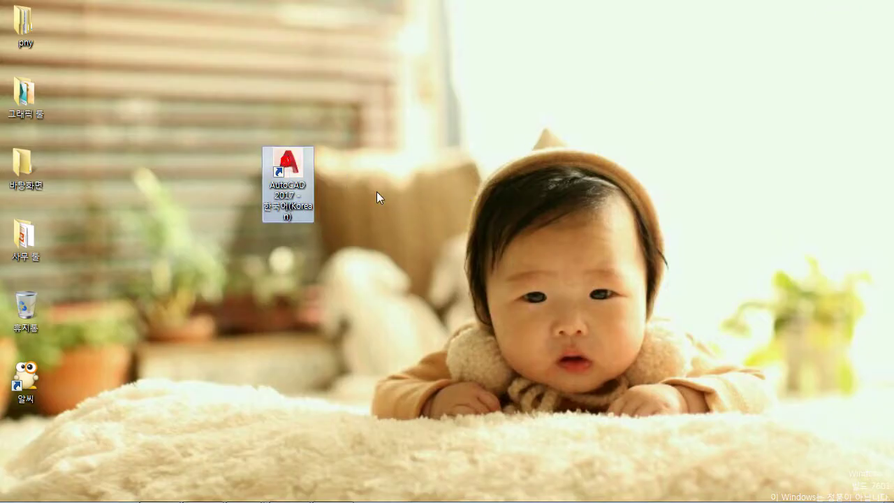
{"action": "left_click", "coordinate": [345, 180]}
{"action": "left_click", "coordinate": [289, 167]}
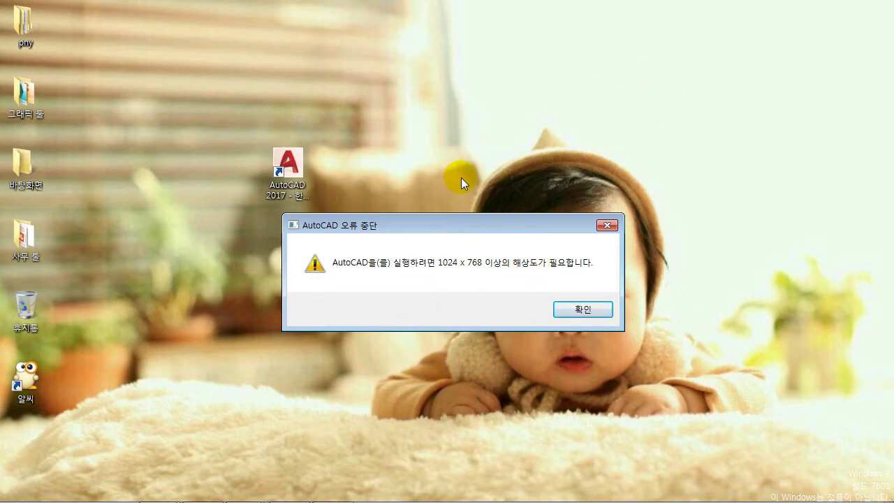
Dismiss the screen resolution error and examine the insert, annotation, parametric, view and home tools of the drafting workspace in Drawing1.
{"action": "left_click", "coordinate": [590, 309]}
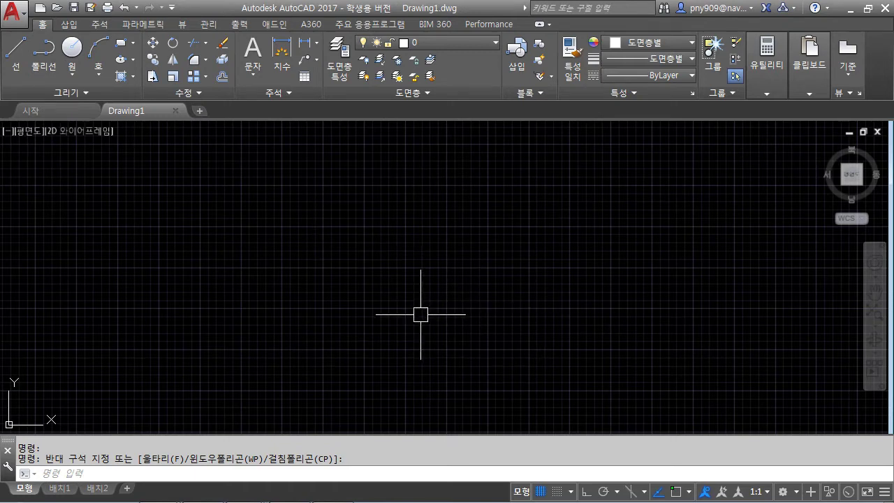
{"action": "left_click", "coordinate": [69, 24]}
{"action": "left_click", "coordinate": [100, 24]}
{"action": "left_click", "coordinate": [139, 28]}
{"action": "left_click", "coordinate": [183, 25]}
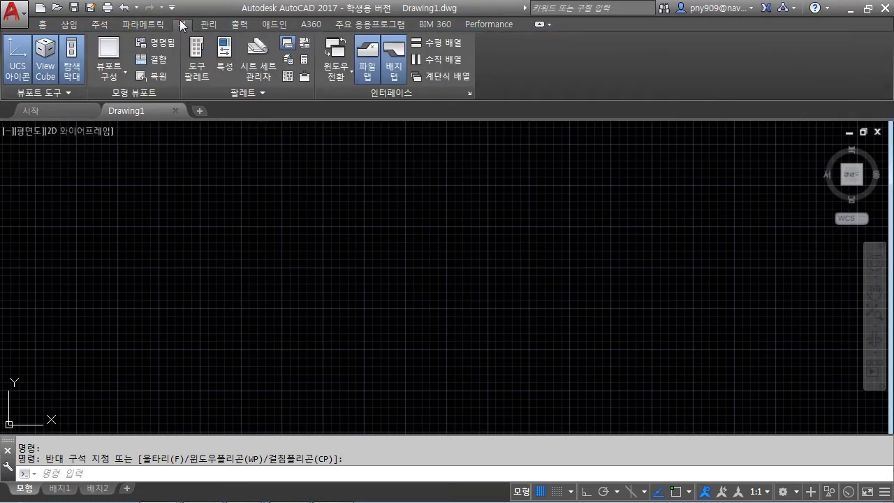
{"action": "left_click", "coordinate": [44, 25]}
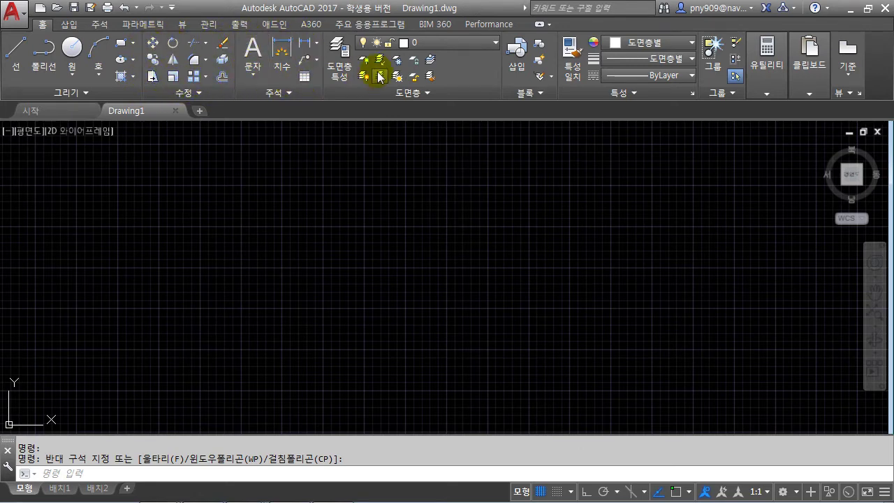
{"action": "left_click", "coordinate": [358, 171]}
{"action": "left_click", "coordinate": [325, 236]}
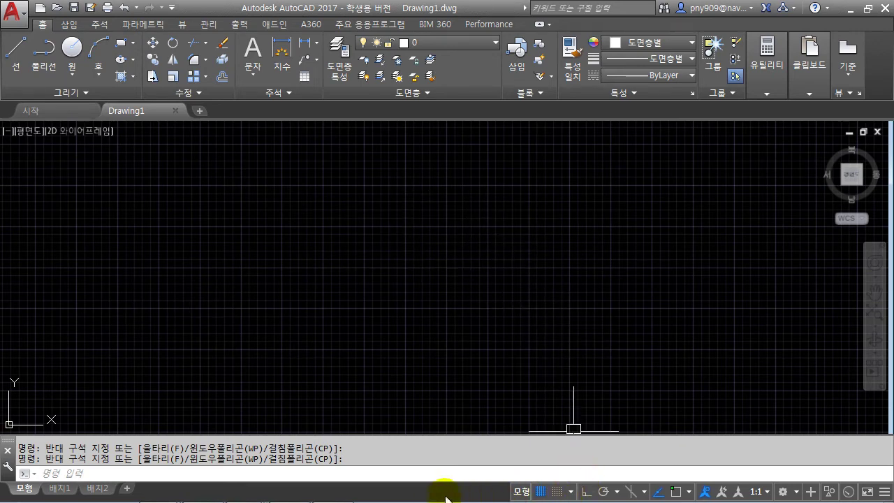
Switch the workspace to 3D 모델링 and check its group and layer tools.
{"action": "left_click", "coordinate": [799, 492]}
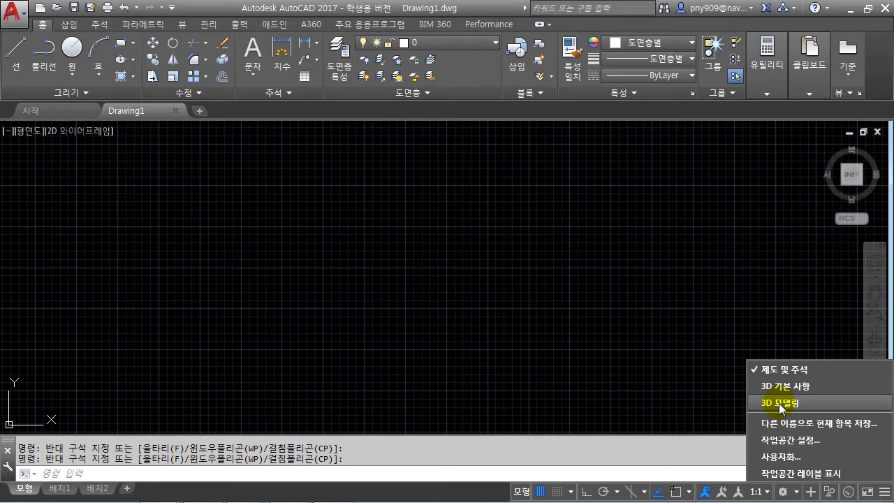
{"action": "left_click", "coordinate": [780, 404]}
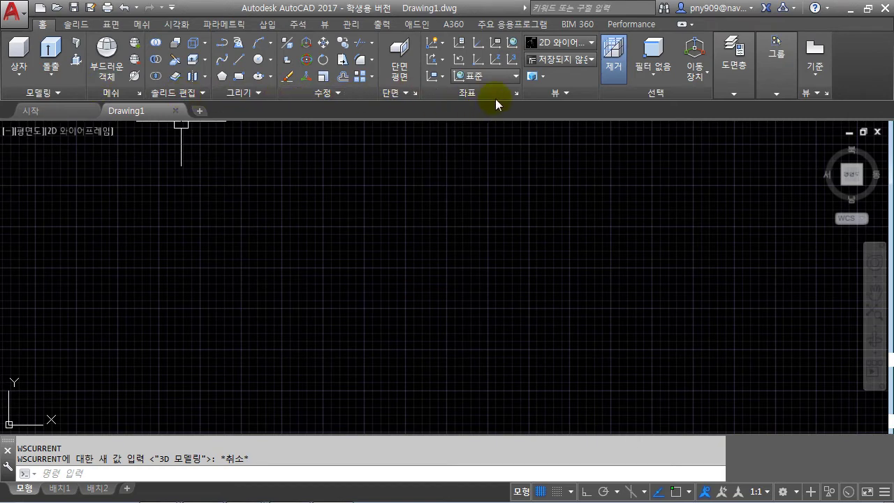
{"action": "left_click", "coordinate": [776, 93]}
{"action": "left_click", "coordinate": [734, 93]}
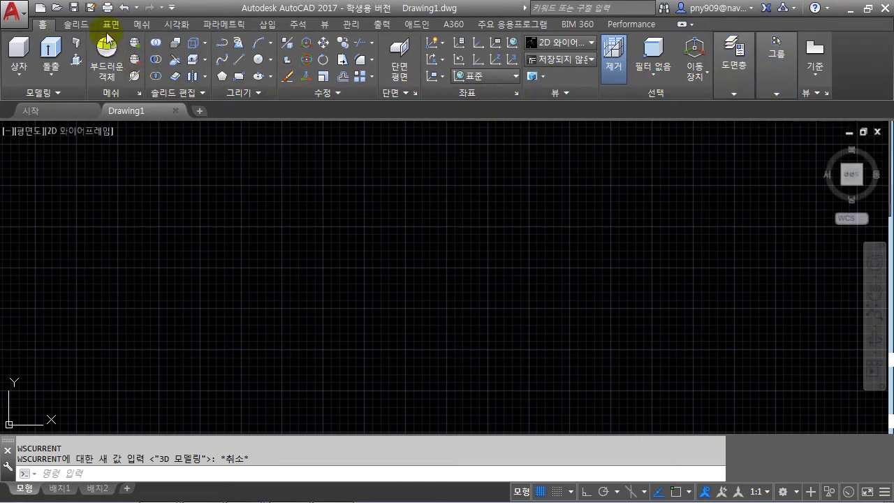
Examine the solid, surface, mesh and visualize tools of the 3D 모델링 workspace and review the list of available workspaces.
{"action": "left_click", "coordinate": [81, 28]}
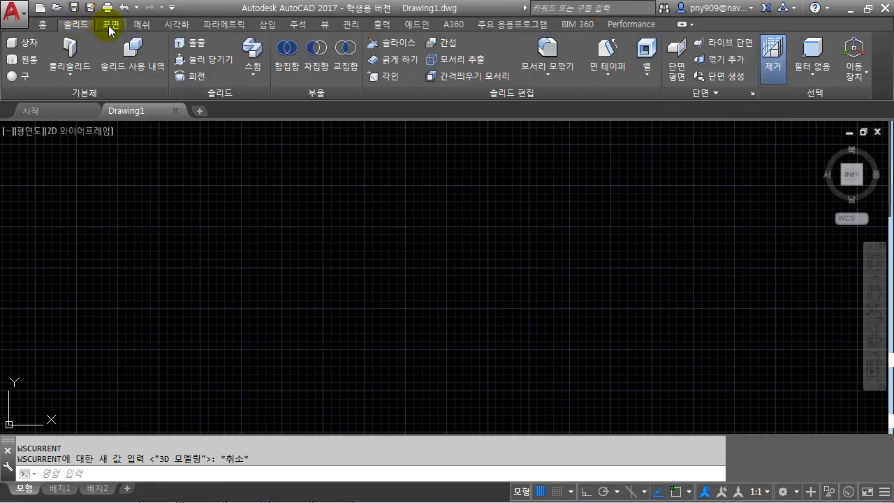
{"action": "left_click", "coordinate": [111, 25]}
{"action": "left_click", "coordinate": [142, 24]}
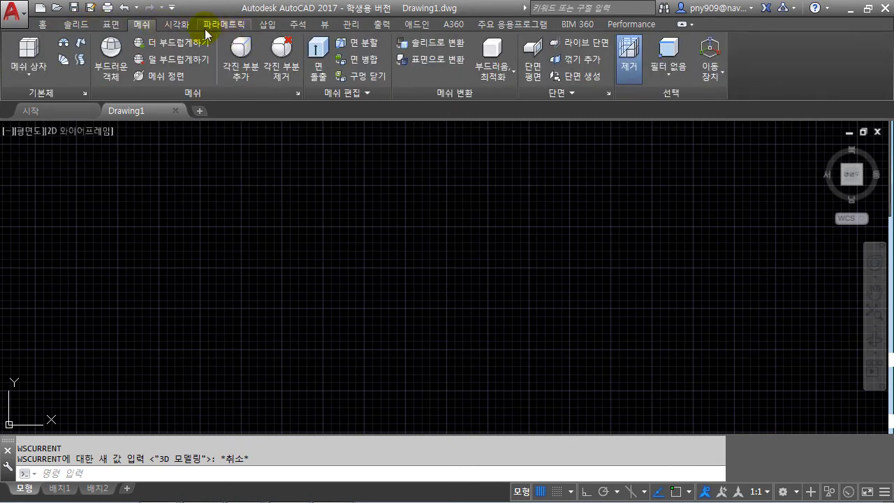
{"action": "left_click", "coordinate": [177, 26]}
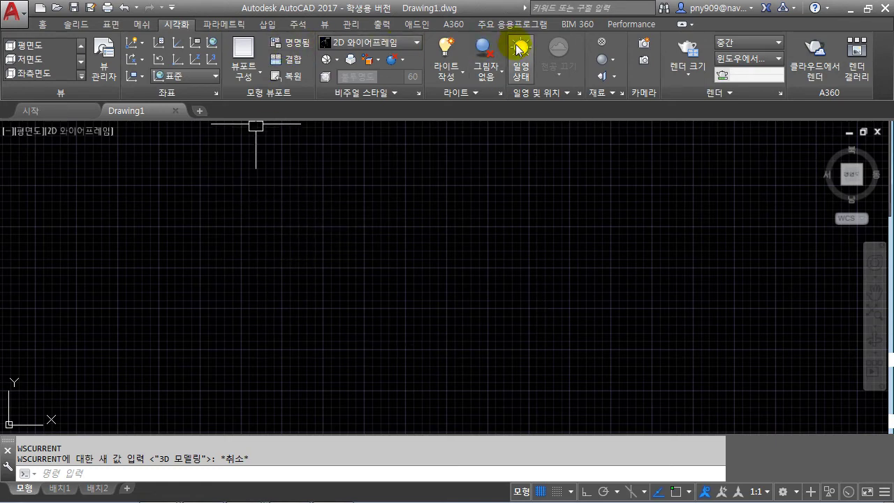
{"action": "left_click", "coordinate": [52, 24]}
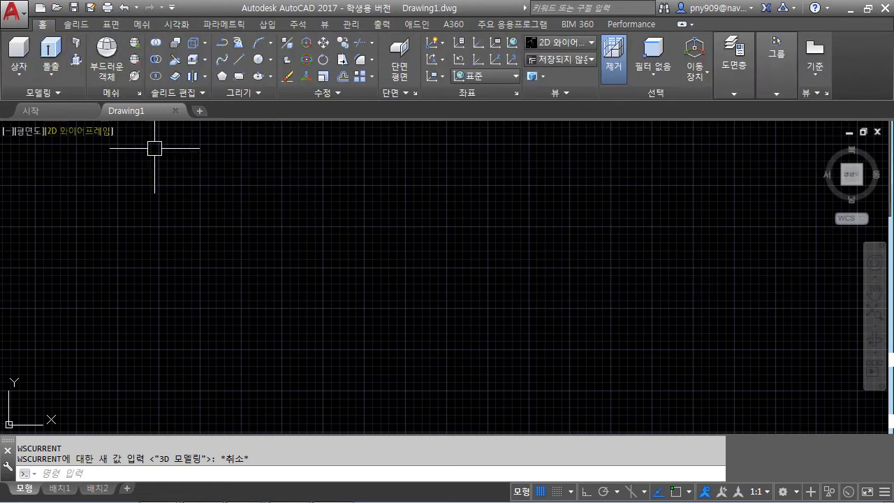
{"action": "left_click", "coordinate": [800, 493]}
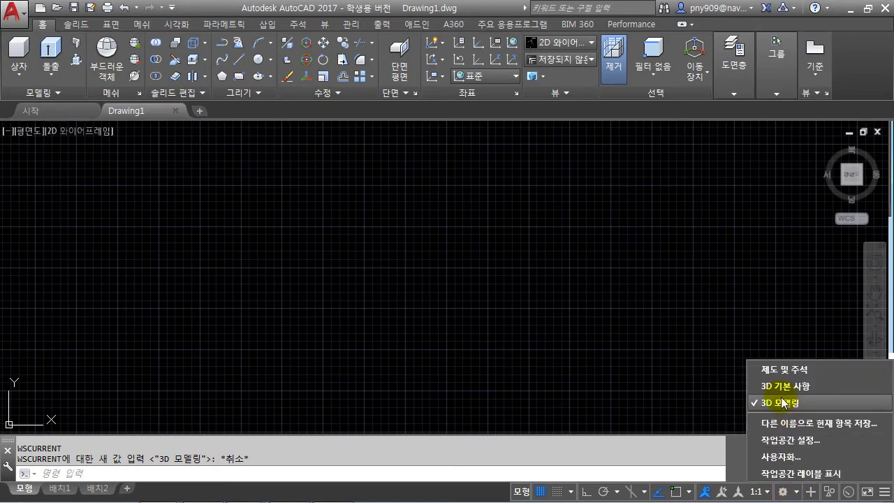
{"action": "left_click", "coordinate": [513, 243]}
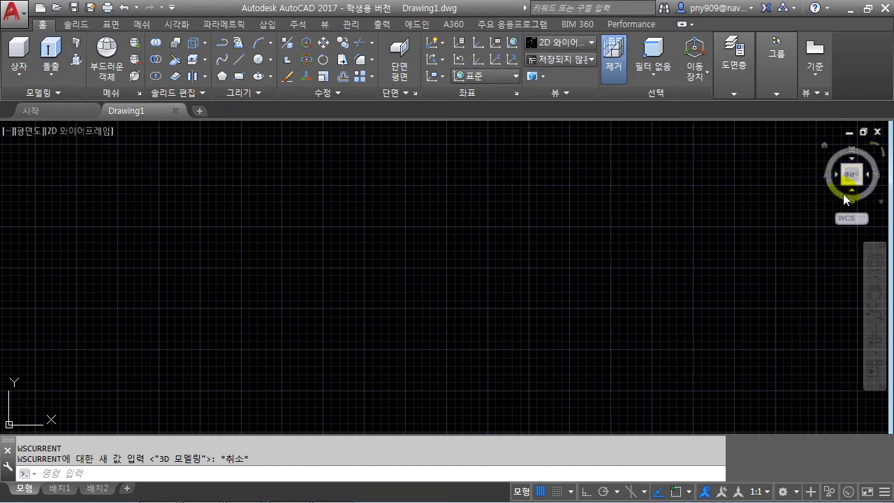
Switch to the PowerPoint course slides and read slides 3 and 4 on changing viewpoints (다양한 시점 전환).
{"action": "left_click", "coordinate": [204, 489]}
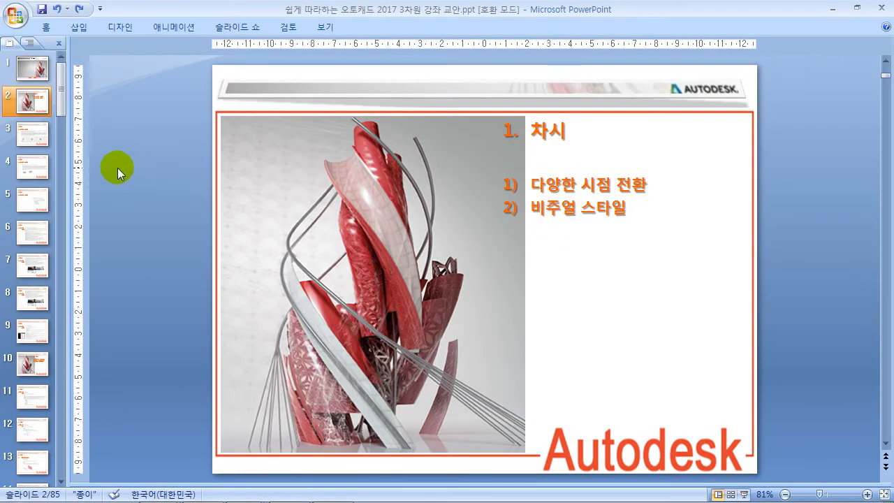
{"action": "left_click", "coordinate": [35, 134]}
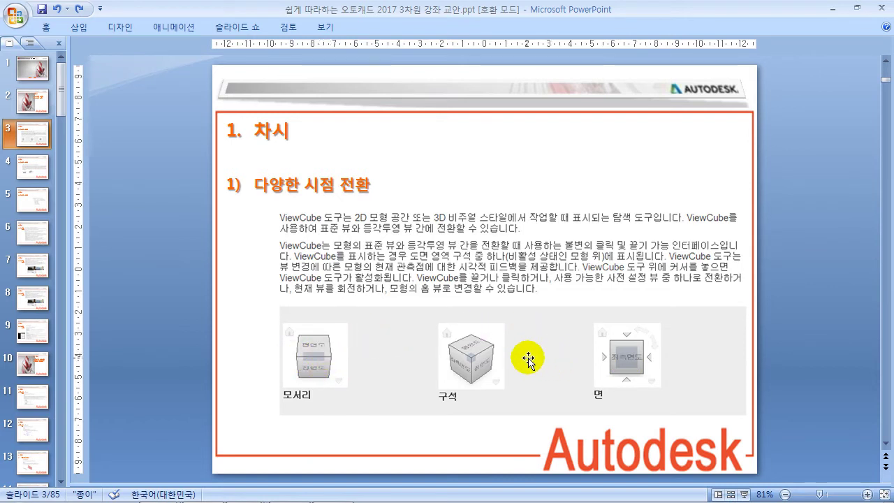
{"action": "left_click", "coordinate": [32, 176]}
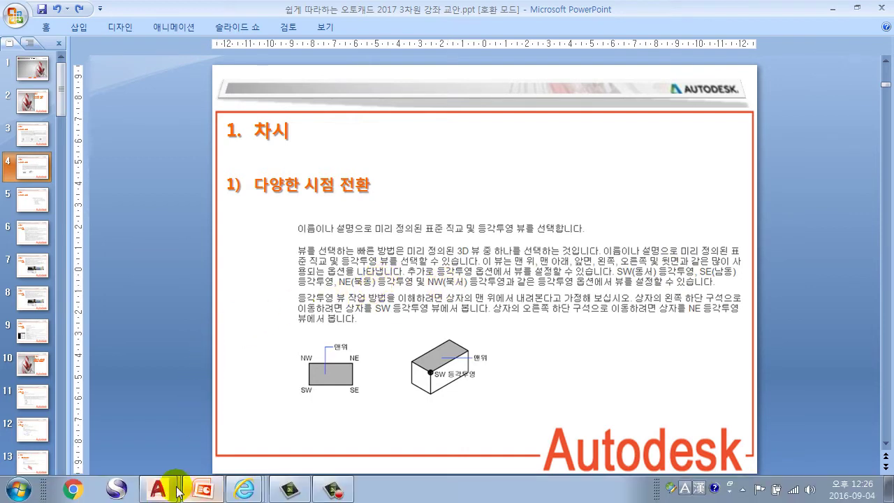
Switch back to AutoCAD and examine the viewport's list of preset orthographic and isometric views.
{"action": "left_click", "coordinate": [166, 491]}
{"action": "left_click", "coordinate": [174, 457]}
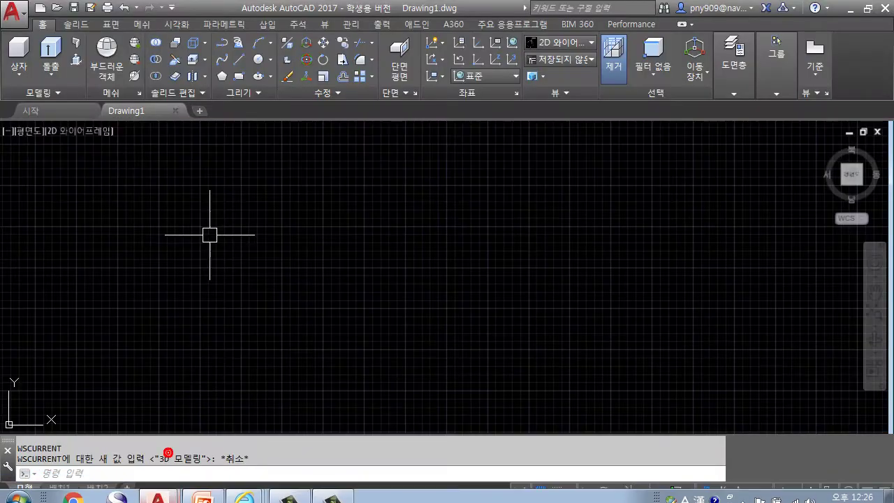
{"action": "left_click", "coordinate": [26, 133]}
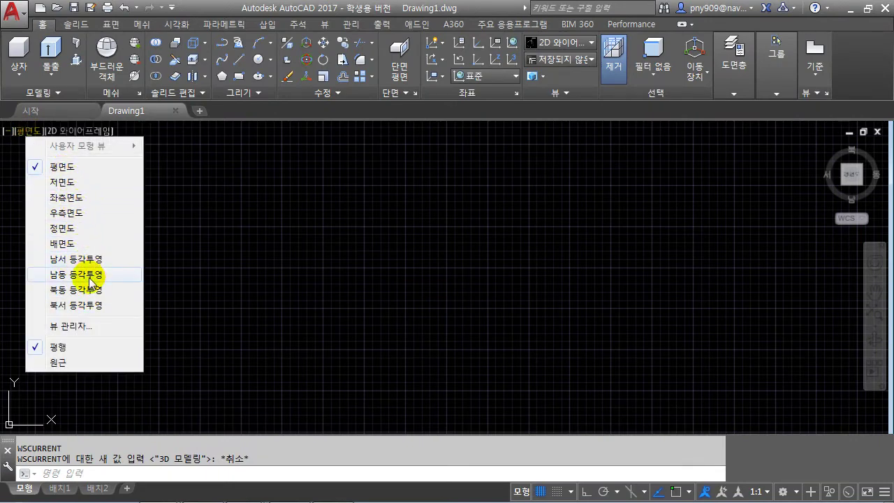
{"action": "left_click", "coordinate": [292, 231]}
{"action": "left_click", "coordinate": [447, 311]}
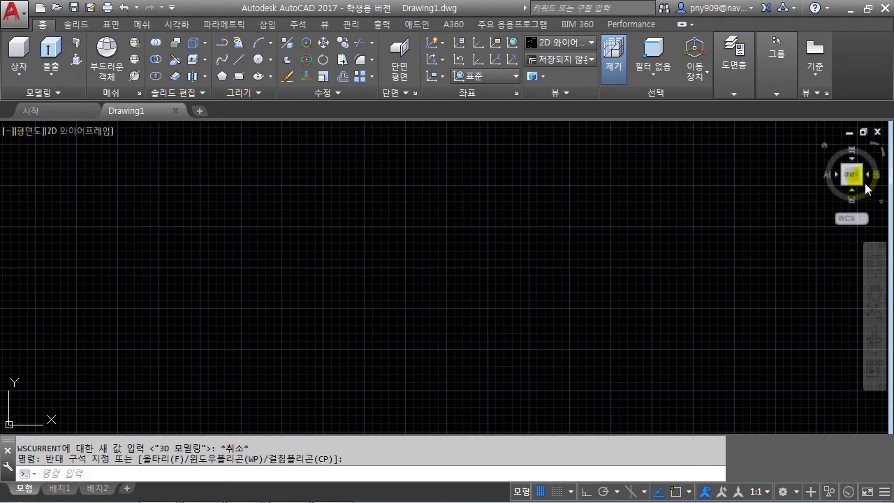
{"action": "left_click", "coordinate": [431, 255]}
{"action": "left_click", "coordinate": [309, 293]}
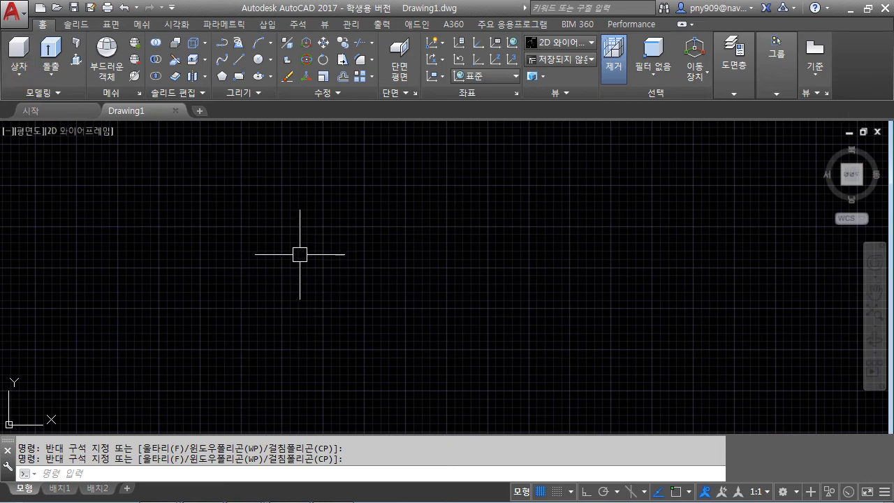
Draw a solid box in the middle of the plan view, with a base about 713 by 390 and a height of 500.
{"action": "left_click", "coordinate": [18, 73]}
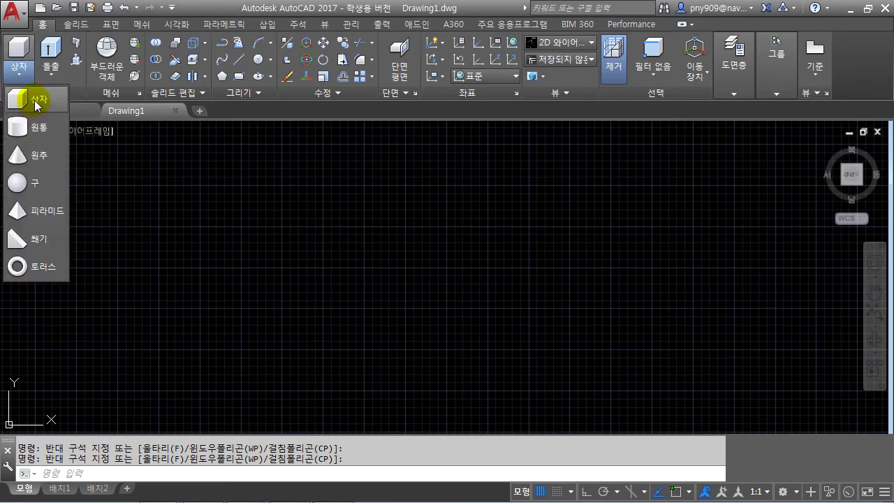
{"action": "left_click", "coordinate": [37, 103]}
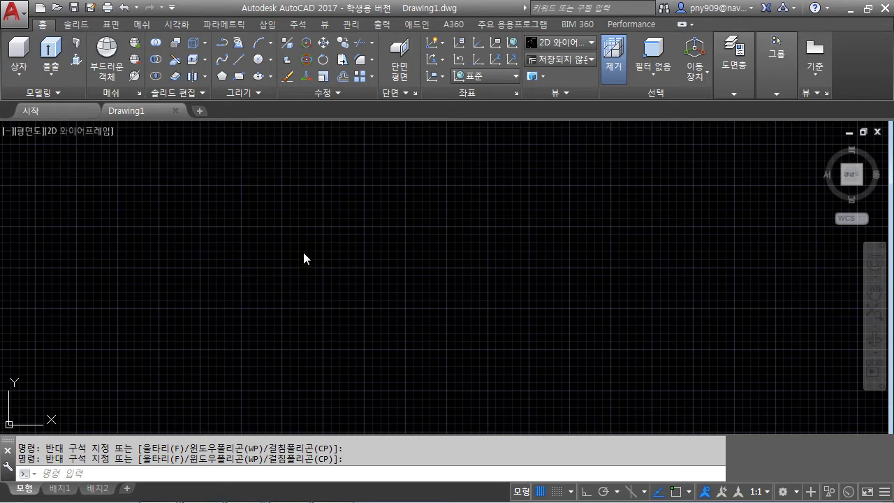
{"action": "key", "text": "space"}
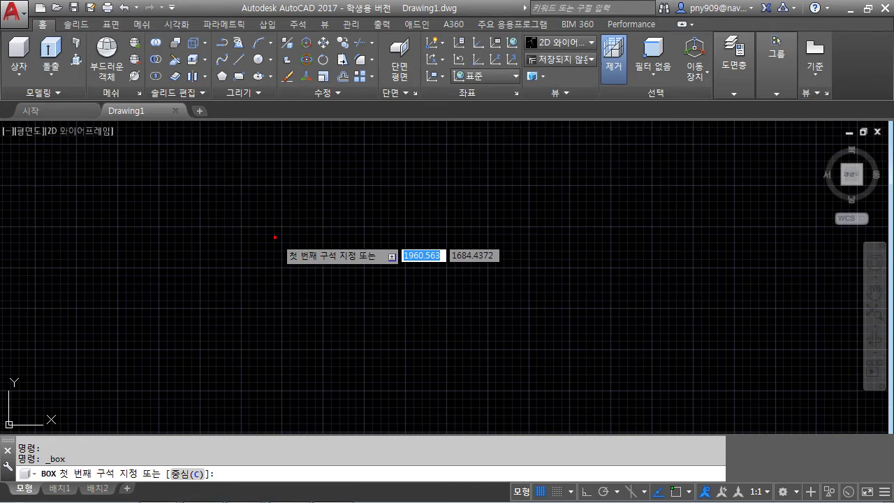
{"action": "left_click", "coordinate": [276, 238]}
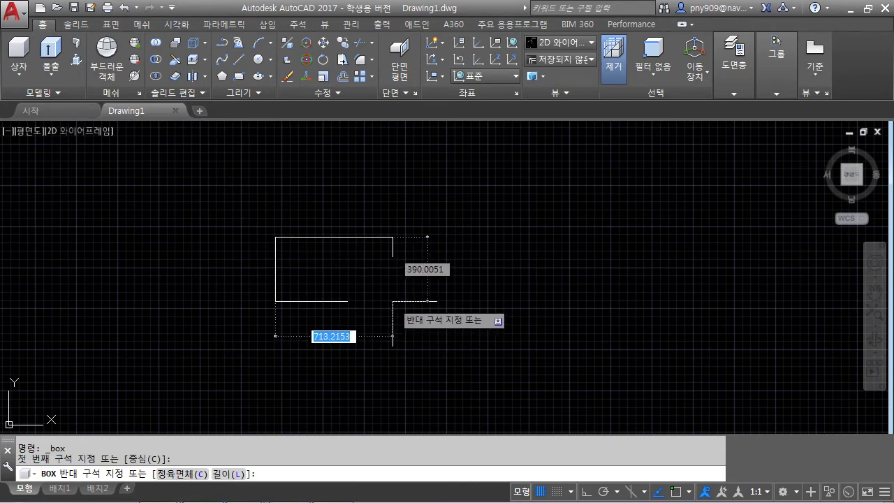
{"action": "left_click", "coordinate": [393, 301]}
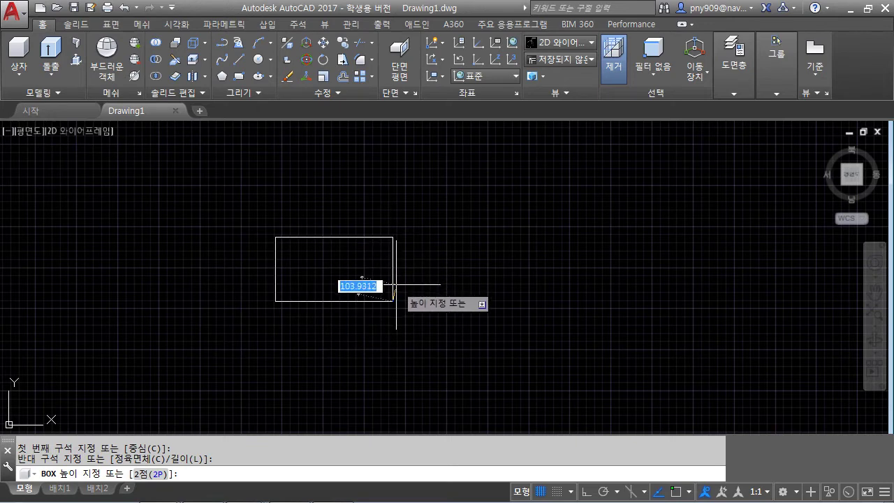
{"action": "type", "text": "500"}
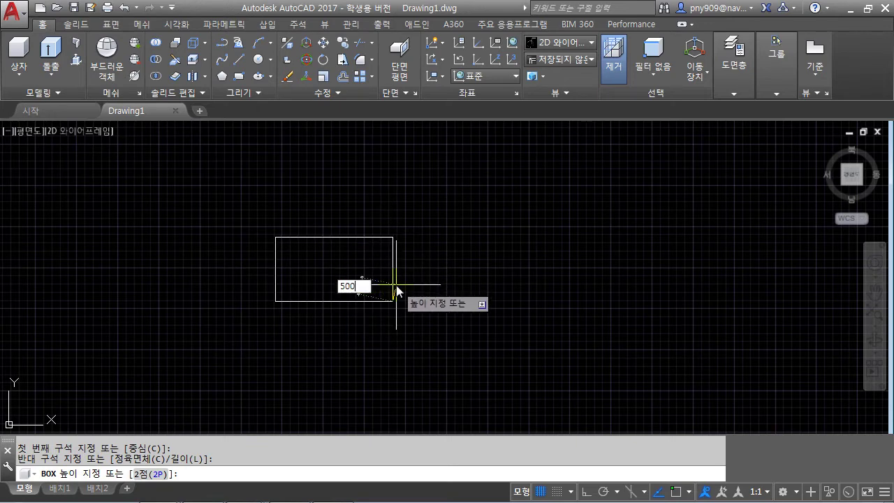
{"action": "key", "text": "Return"}
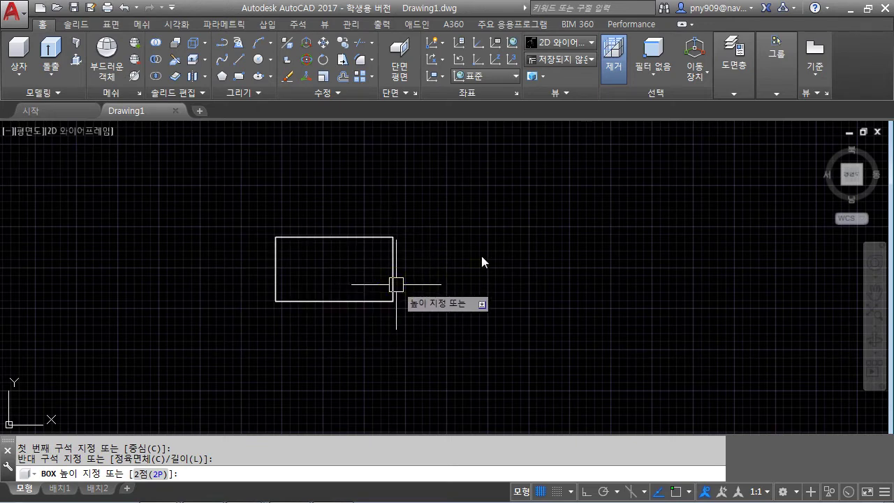
{"action": "left_click", "coordinate": [464, 257]}
{"action": "key", "text": "Escape"}
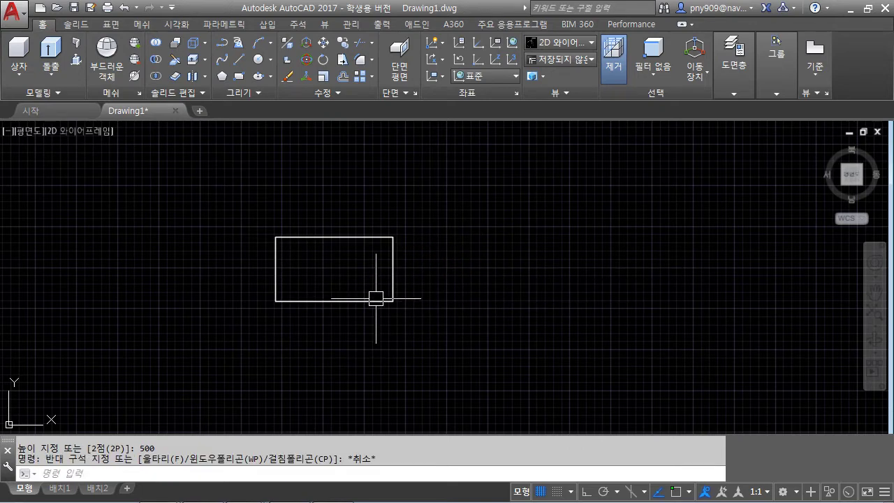
View the box in the 남동 등각투영 (southeast isometric) view and return the viewport to the 평면도 (top) view.
{"action": "middle_click_drag", "start_coordinate": [402, 257], "coordinate": [471, 261]}
{"action": "scroll", "coordinate": [364, 294], "scroll_direction": "up", "scroll_amount": 2}
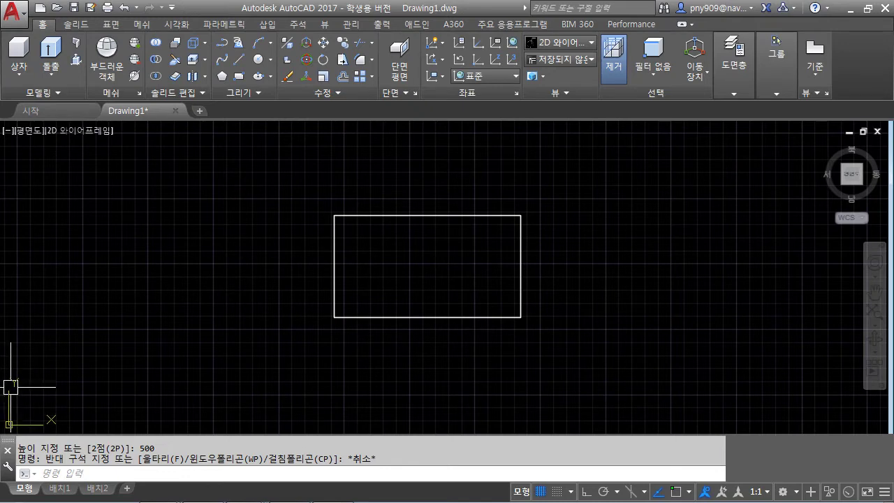
{"action": "middle_click_drag", "start_coordinate": [392, 255], "coordinate": [375, 261]}
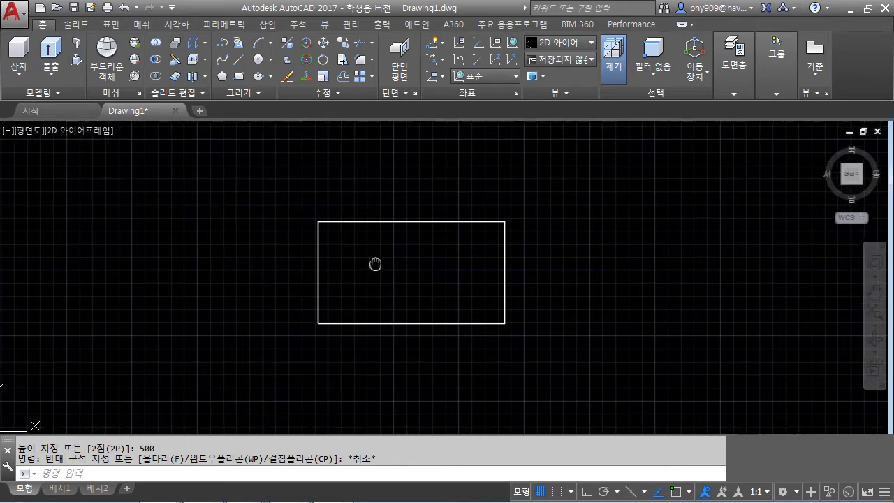
{"action": "left_click", "coordinate": [27, 132]}
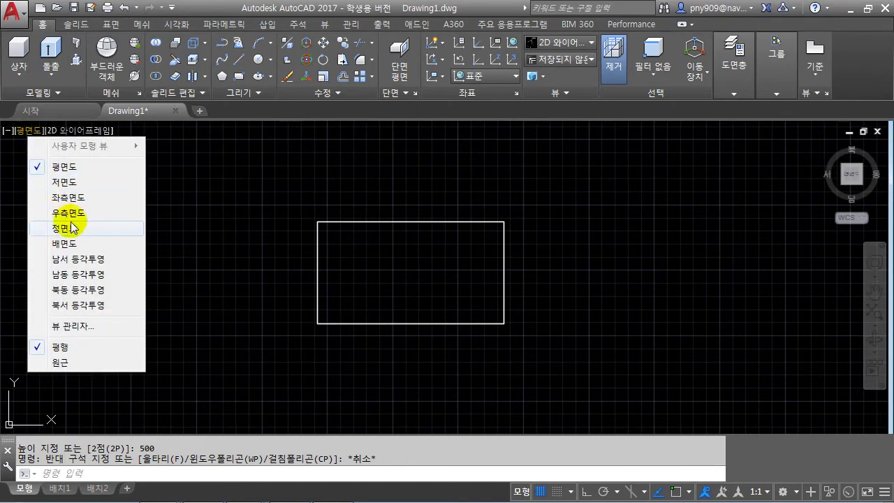
{"action": "left_click", "coordinate": [92, 276]}
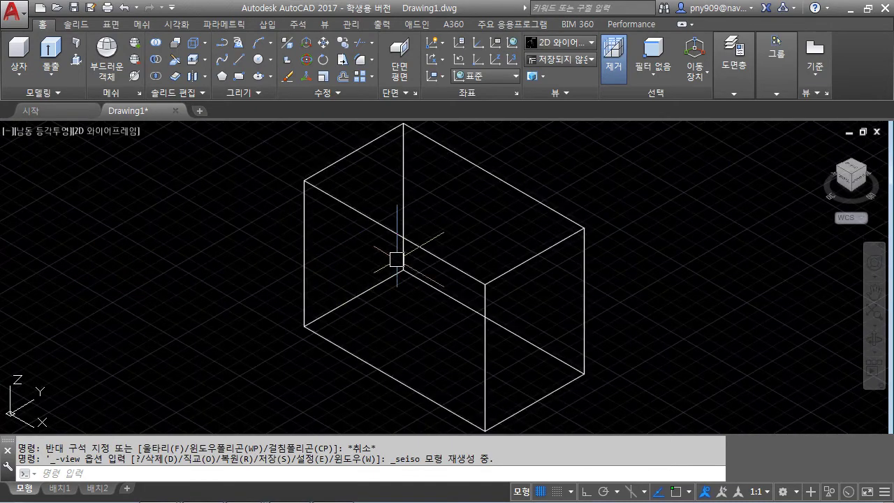
{"action": "scroll", "coordinate": [379, 294], "scroll_direction": "up", "scroll_amount": 3}
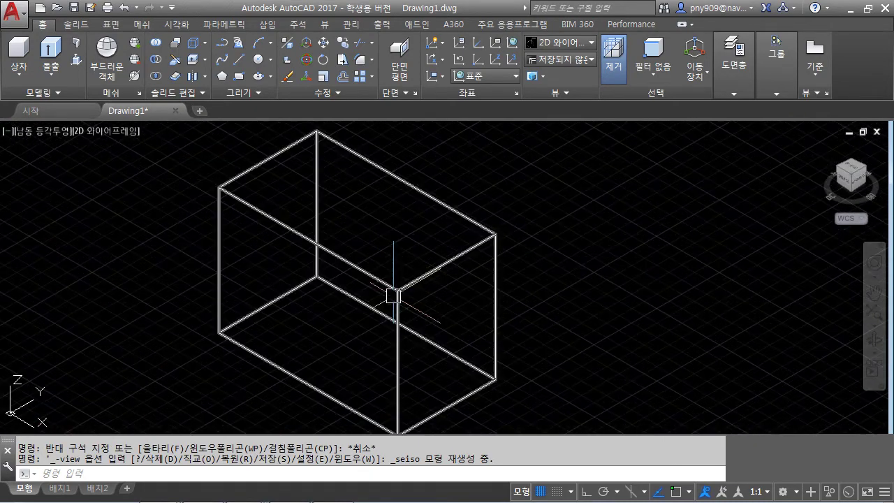
{"action": "scroll", "coordinate": [393, 295], "scroll_direction": "down", "scroll_amount": 1}
{"action": "middle_click_drag", "start_coordinate": [383, 294], "coordinate": [403, 302]}
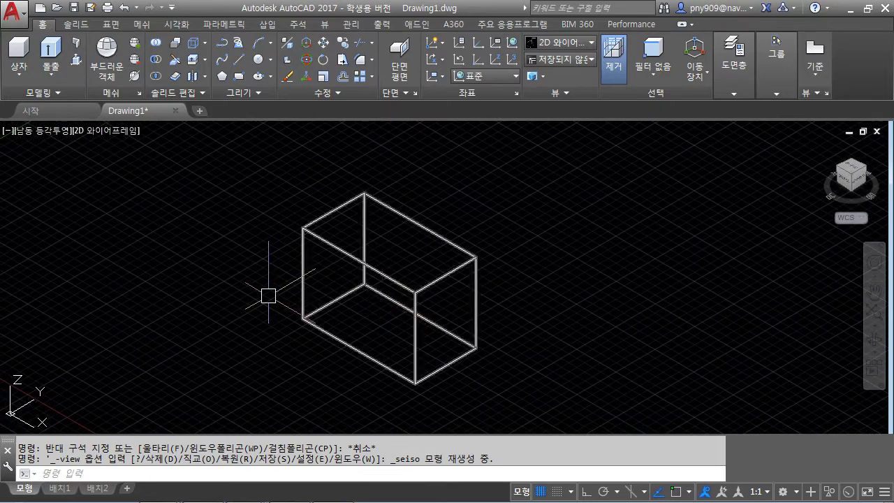
{"action": "left_click", "coordinate": [57, 133]}
{"action": "left_click", "coordinate": [95, 168]}
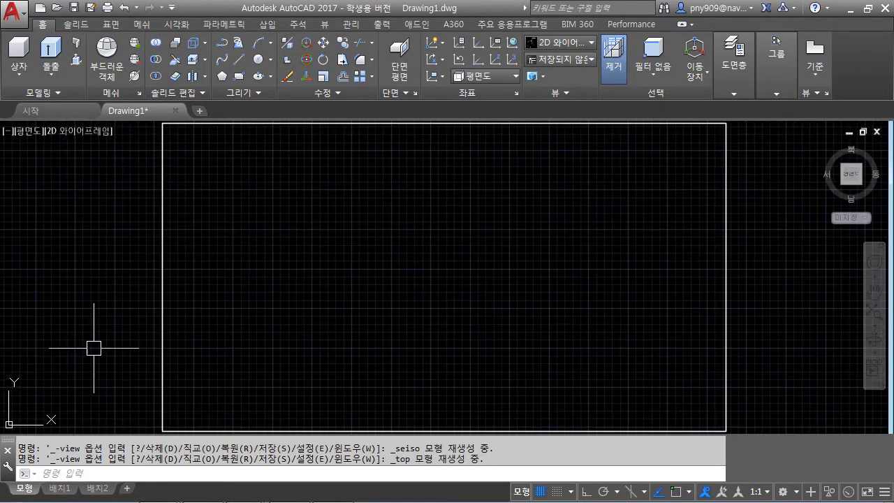
View the box through the preset 저면도 (bottom), 좌측면도 (left), 우측면도 (right) and 정면도 (front) views in turn.
{"action": "scroll", "coordinate": [197, 243], "scroll_direction": "down", "scroll_amount": 2}
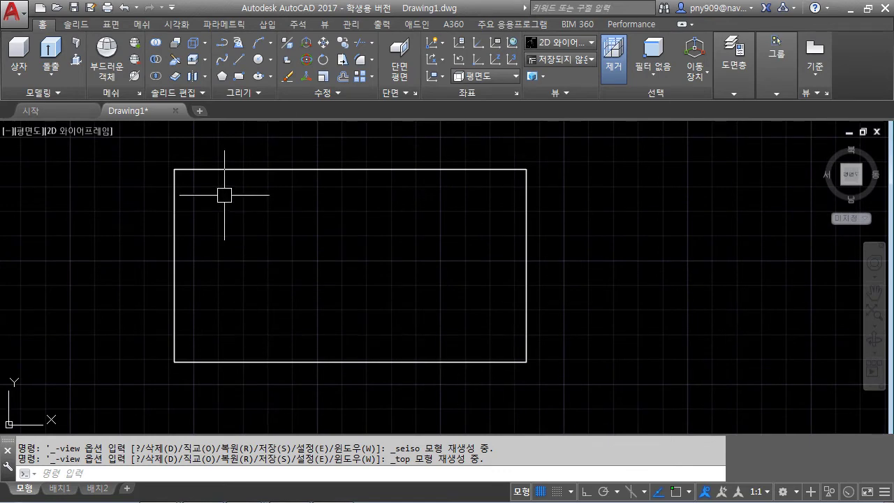
{"action": "middle_click_drag", "start_coordinate": [297, 211], "coordinate": [330, 219]}
{"action": "left_click", "coordinate": [37, 131]}
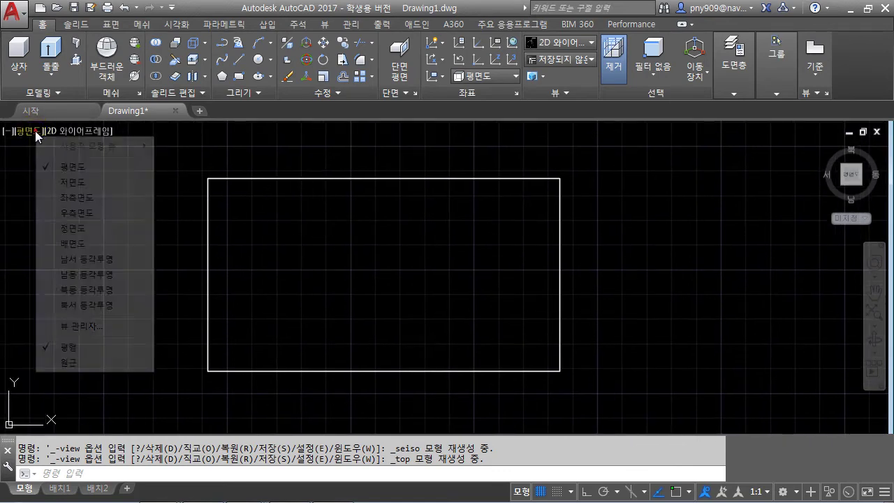
{"action": "left_click", "coordinate": [79, 184]}
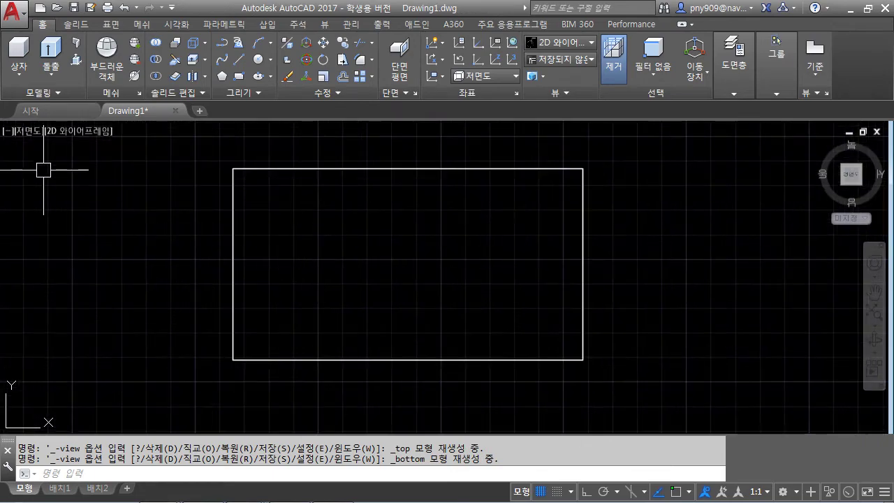
{"action": "left_click", "coordinate": [34, 134]}
{"action": "left_click", "coordinate": [70, 197]}
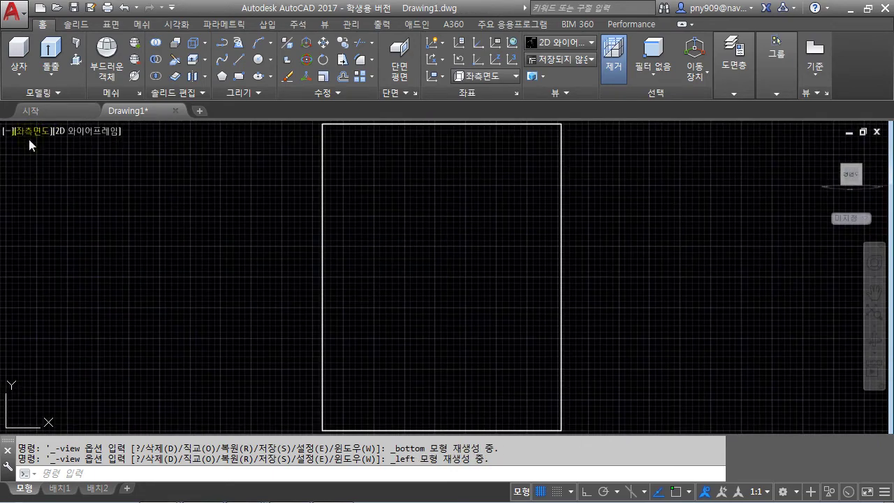
{"action": "left_click", "coordinate": [31, 132]}
{"action": "left_click", "coordinate": [73, 211]}
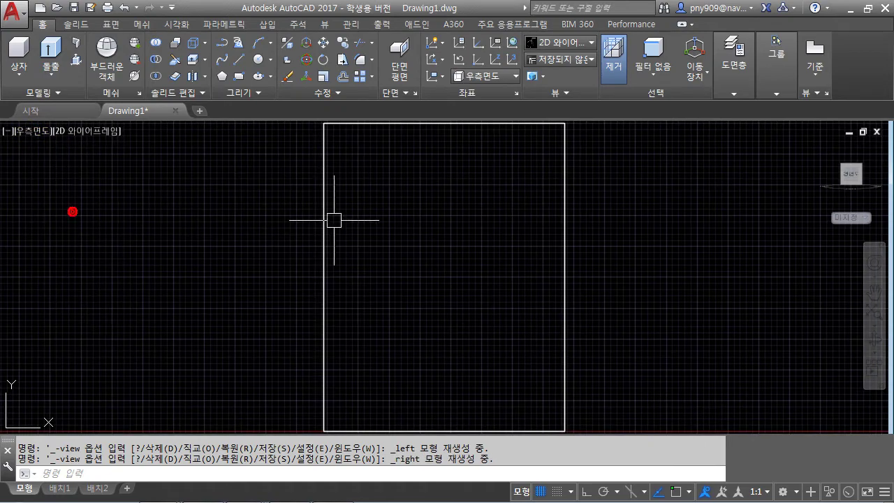
{"action": "left_click", "coordinate": [31, 131]}
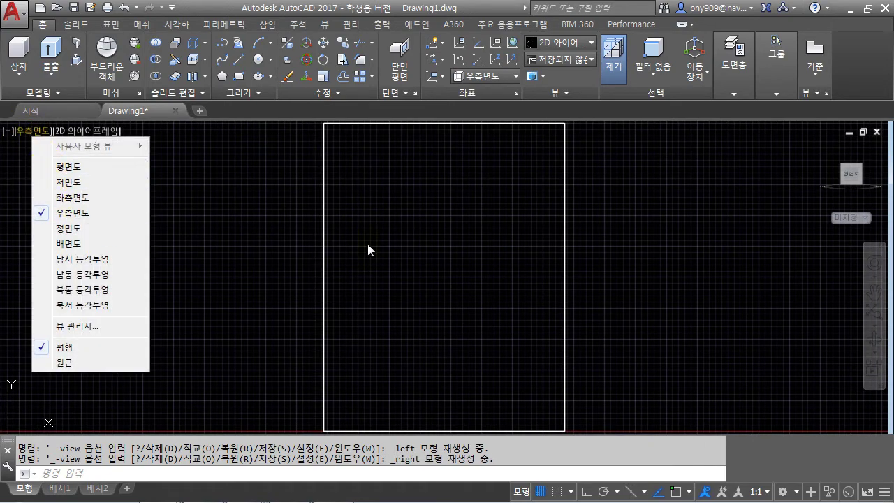
{"action": "left_click", "coordinate": [70, 228]}
View the box in the 남서, 남동, 북동 and 북서 등각투영 isometric presets, ending in 남동 등각투영 (southeast isometric).
{"action": "left_click", "coordinate": [33, 131]}
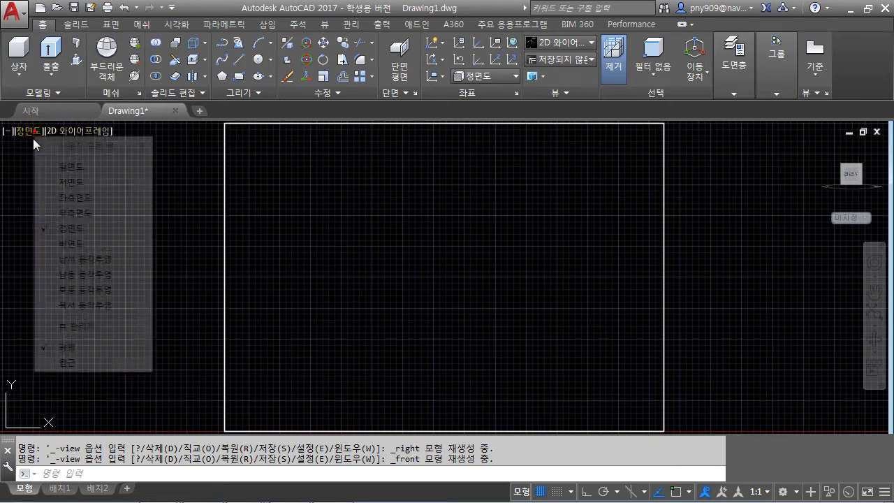
{"action": "left_click", "coordinate": [98, 257]}
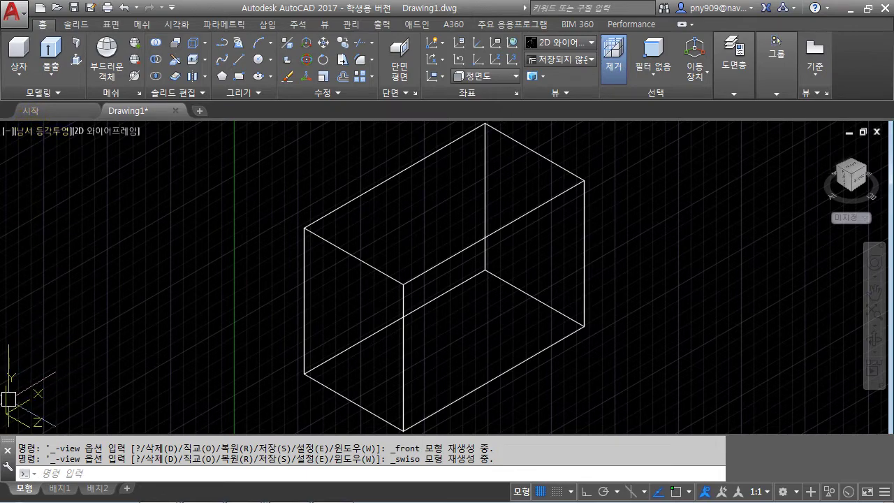
{"action": "left_click", "coordinate": [51, 136]}
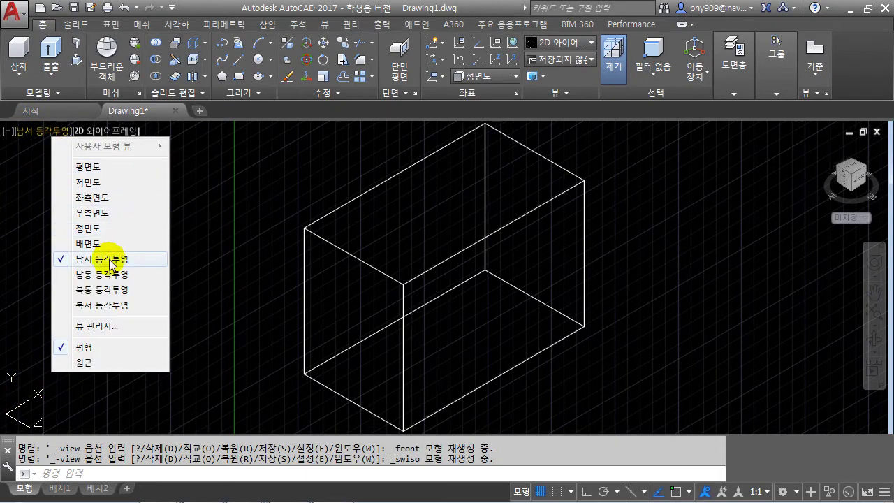
{"action": "left_click", "coordinate": [106, 274]}
{"action": "left_click", "coordinate": [40, 129]}
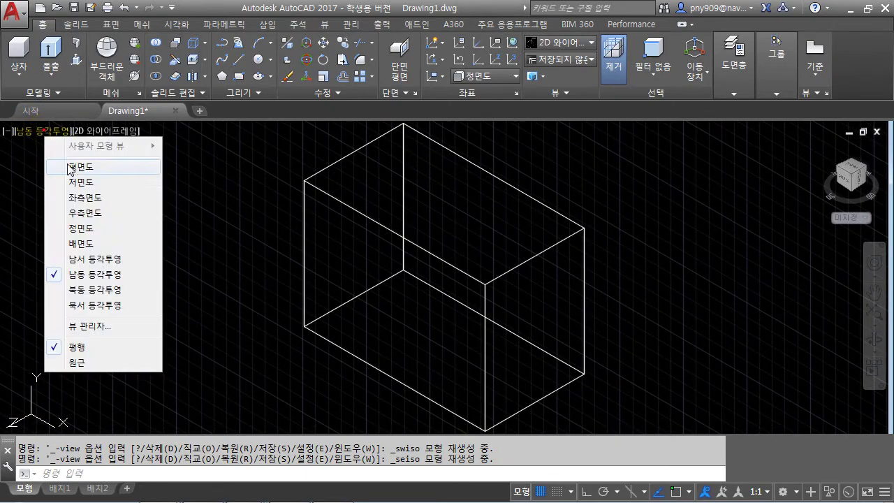
{"action": "left_click", "coordinate": [91, 288]}
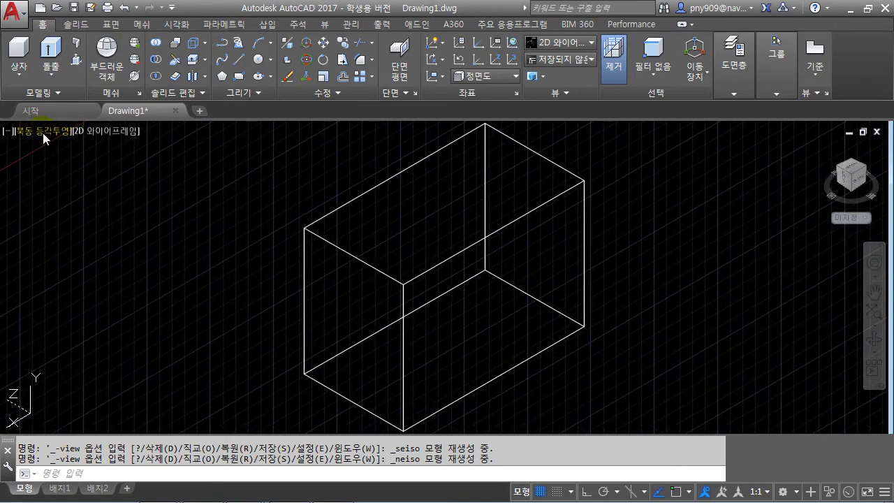
{"action": "left_click", "coordinate": [44, 130]}
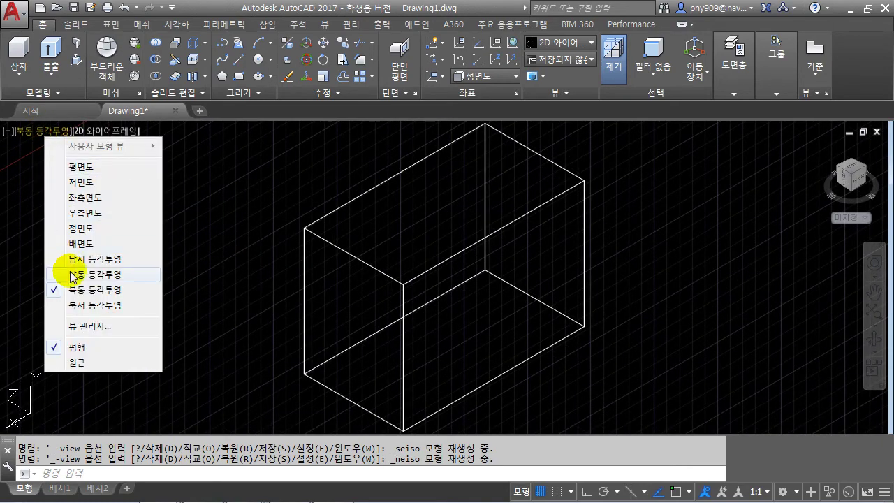
{"action": "left_click", "coordinate": [88, 305]}
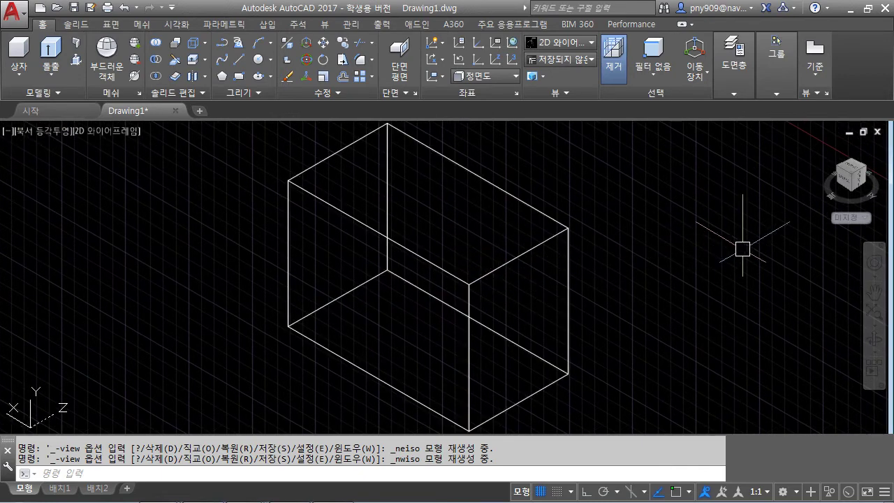
{"action": "left_click", "coordinate": [32, 134]}
{"action": "left_click", "coordinate": [83, 273]}
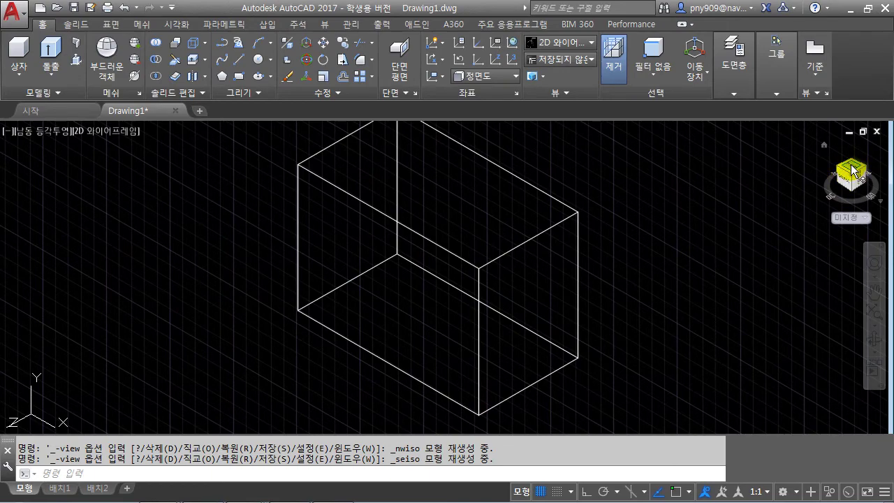
Use the ViewCube to view the box from the top and the back, ending in the 평면도 (top) view.
{"action": "left_click", "coordinate": [853, 168]}
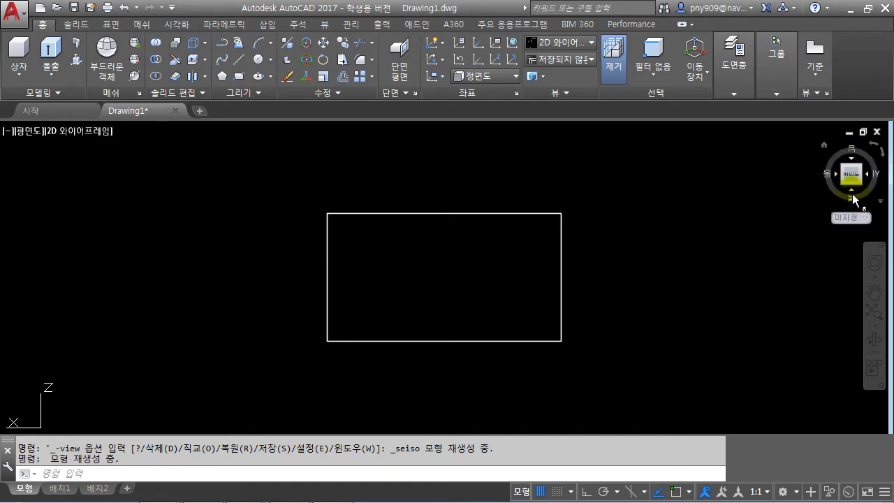
{"action": "left_click", "coordinate": [851, 201]}
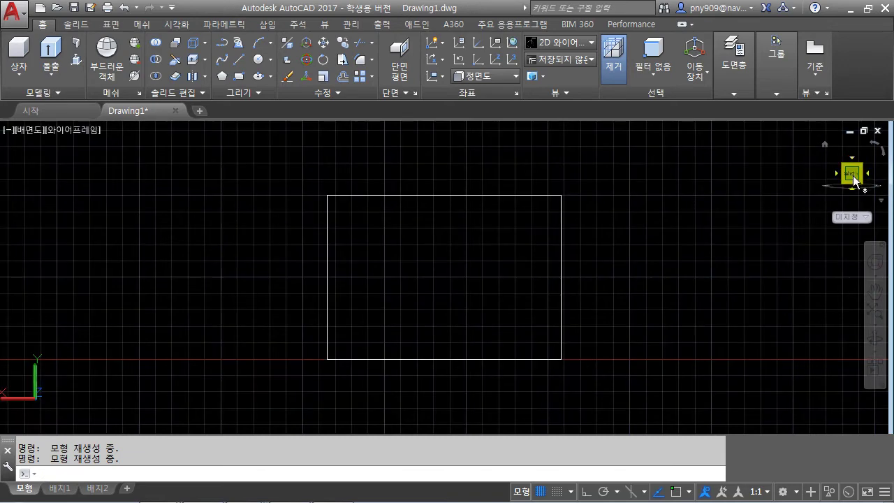
{"action": "left_click", "coordinate": [853, 169]}
{"action": "left_click", "coordinate": [853, 163]}
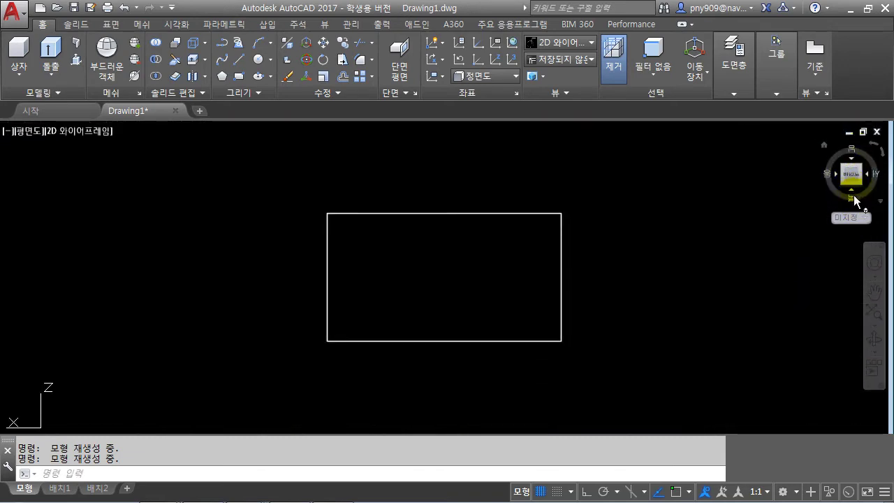
{"action": "left_click", "coordinate": [854, 196]}
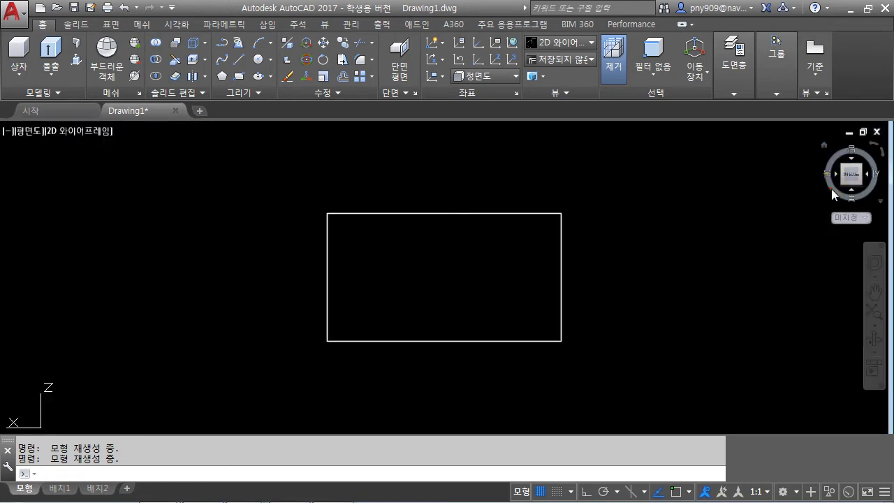
View the box from the ViewCube's northeast corner and top-back edge, and restore the home view.
{"action": "mouse_move", "coordinate": [831, 189]}
{"action": "left_mouse_down"}
{"action": "mouse_move", "coordinate": [855, 202]}
{"action": "mouse_move", "coordinate": [879, 190]}
{"action": "mouse_move", "coordinate": [817, 175]}
{"action": "mouse_move", "coordinate": [856, 191]}
{"action": "mouse_move", "coordinate": [835, 189]}
{"action": "mouse_move", "coordinate": [842, 197]}
{"action": "mouse_move", "coordinate": [853, 189]}
{"action": "mouse_move", "coordinate": [840, 186]}
{"action": "left_mouse_up"}
{"action": "left_click", "coordinate": [845, 184]}
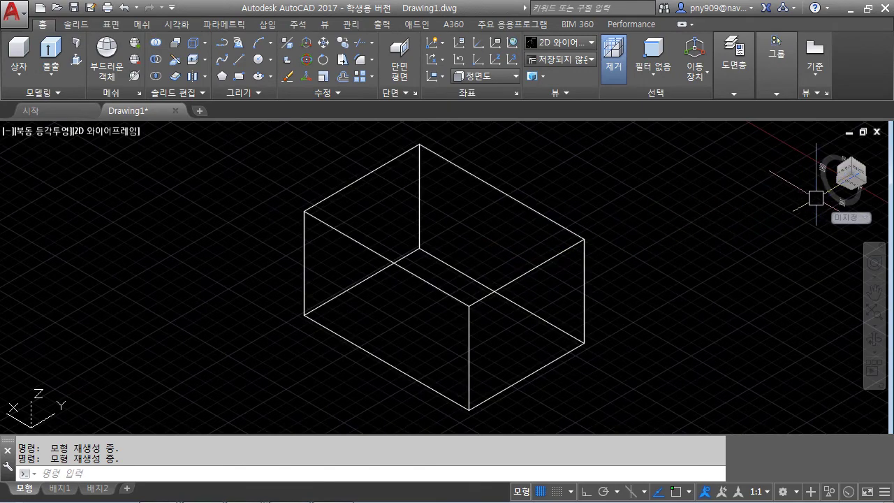
{"action": "left_click", "coordinate": [858, 162]}
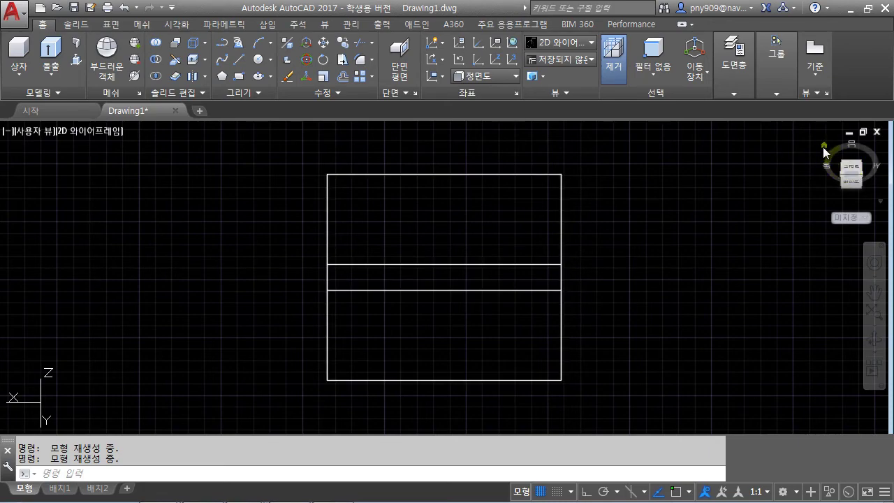
{"action": "left_click", "coordinate": [825, 149]}
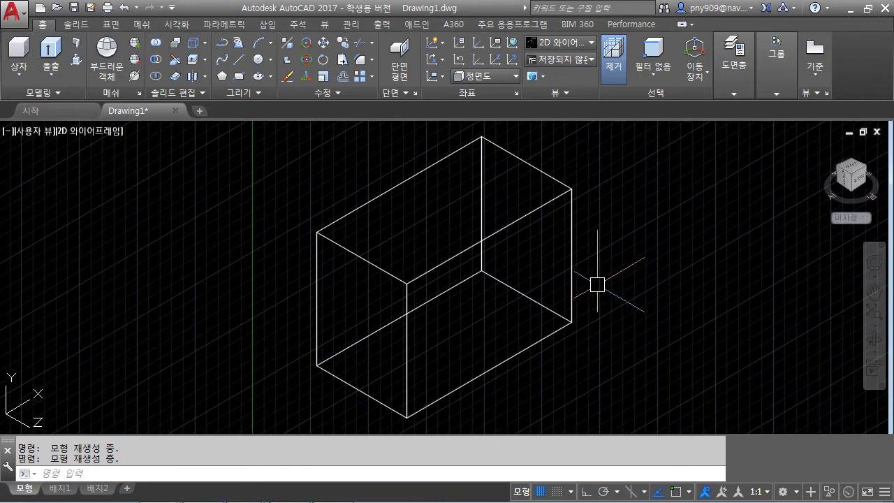
{"action": "middle_click_drag", "start_coordinate": [595, 278], "coordinate": [579, 280]}
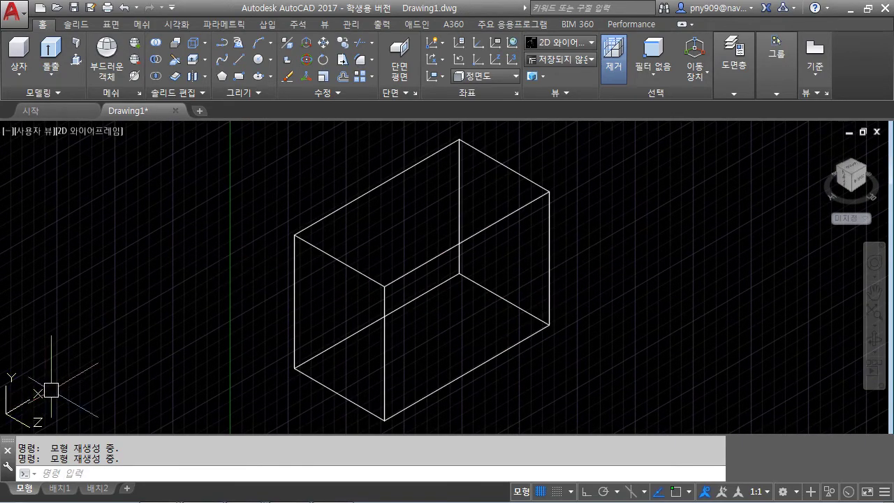
Switch the viewport between the 남동 and 북동 등각투영 presets, leaving it in 남동 등각투영 (southeast isometric).
{"action": "left_click", "coordinate": [35, 132]}
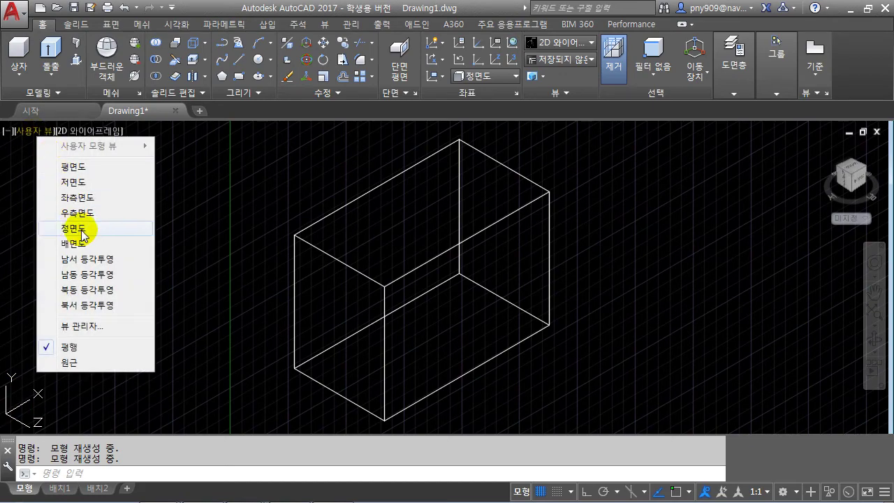
{"action": "left_click", "coordinate": [96, 277]}
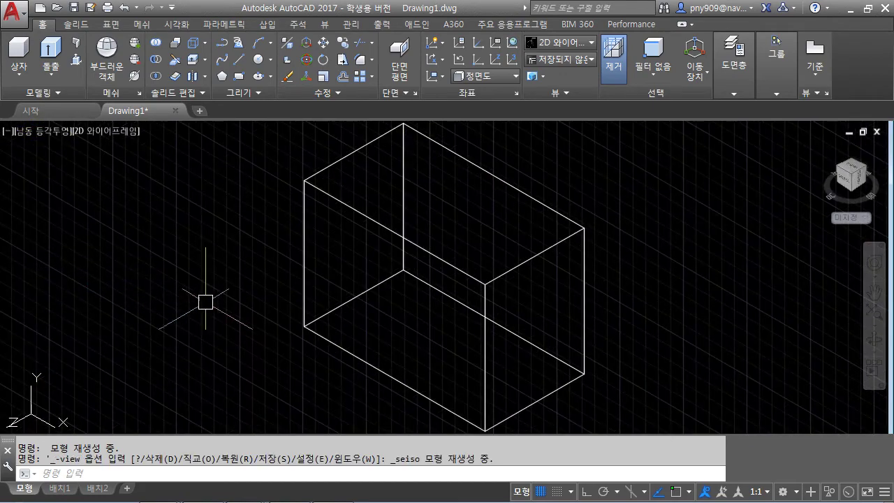
{"action": "left_click", "coordinate": [37, 131]}
{"action": "left_click", "coordinate": [96, 291]}
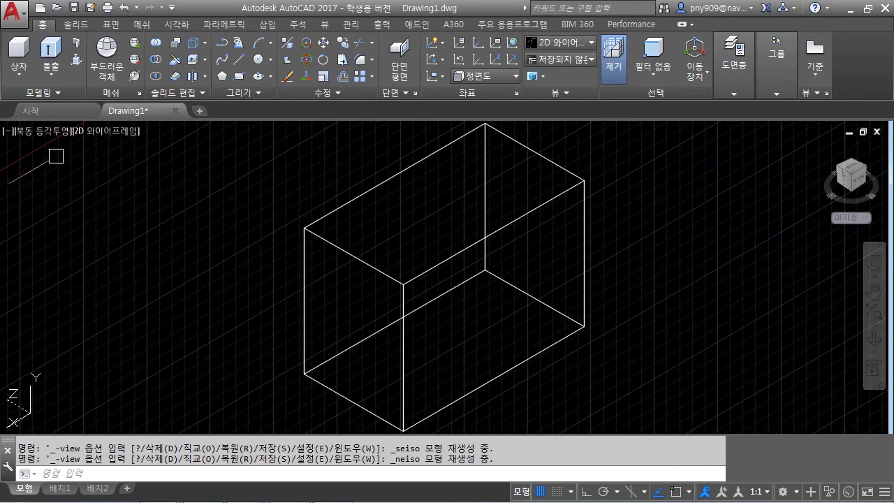
{"action": "left_click", "coordinate": [47, 134]}
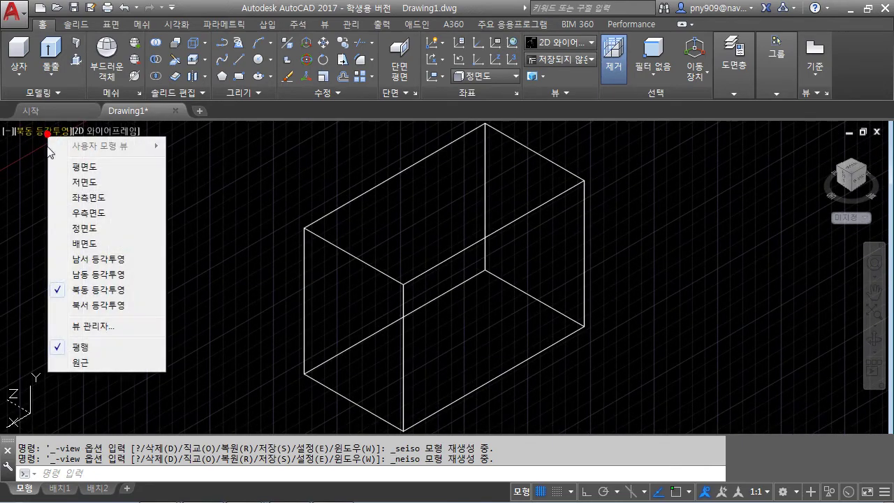
{"action": "left_click", "coordinate": [104, 274]}
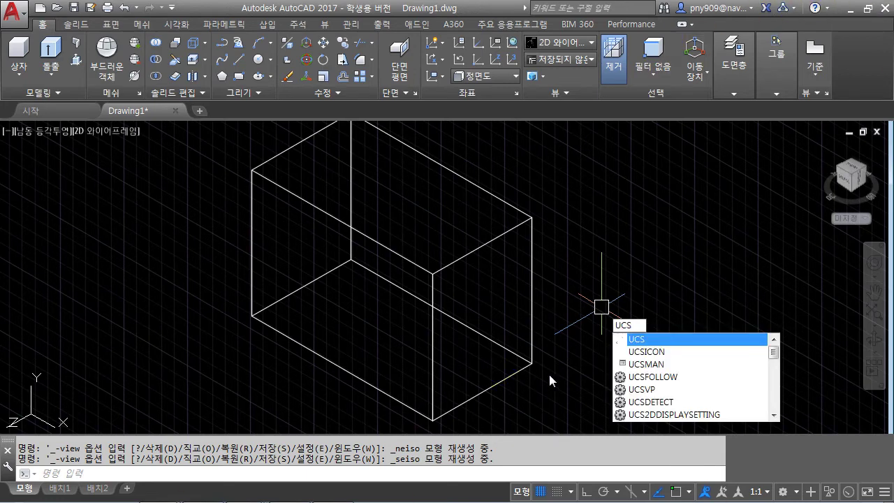
Reset the UCS to the 표준(W) (world) coordinate system.
{"action": "left_click", "coordinate": [629, 328]}
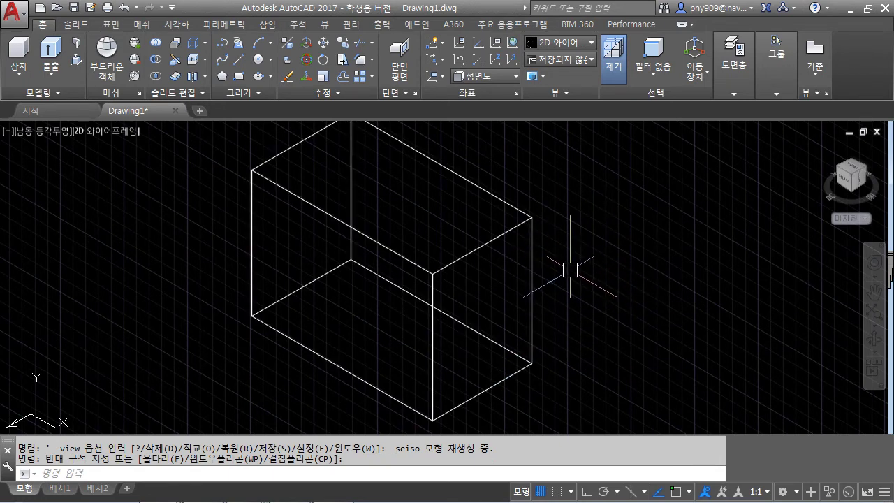
{"action": "key", "text": "Return"}
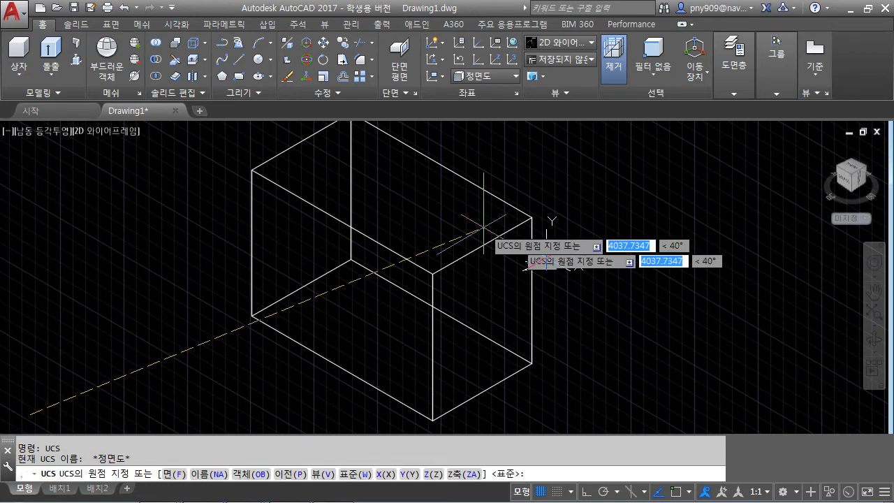
{"action": "left_click", "coordinate": [362, 479]}
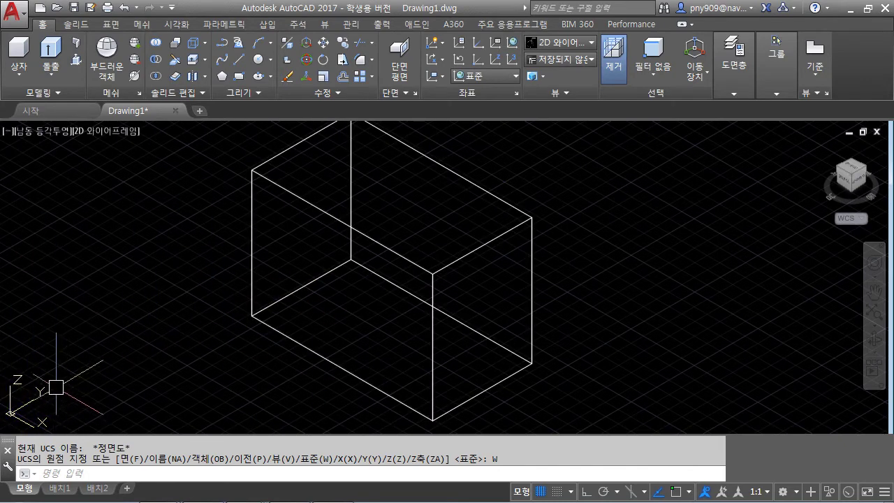
Pan and repeatedly zoom in and out around the box to examine it in relation to the world UCS origin.
{"action": "scroll", "coordinate": [221, 276], "scroll_direction": "down", "scroll_amount": 2}
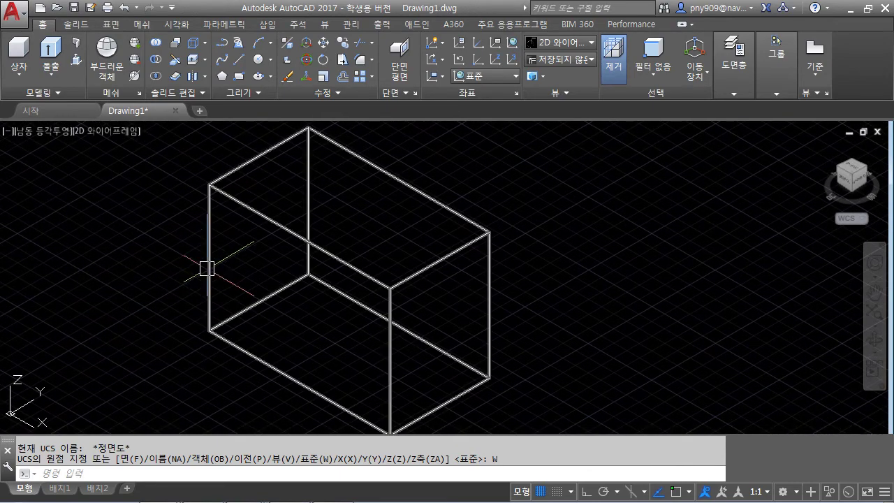
{"action": "scroll", "coordinate": [199, 269], "scroll_direction": "down", "scroll_amount": 2}
{"action": "scroll", "coordinate": [191, 275], "scroll_direction": "up", "scroll_amount": 2}
{"action": "middle_click_drag", "start_coordinate": [189, 275], "coordinate": [248, 279]}
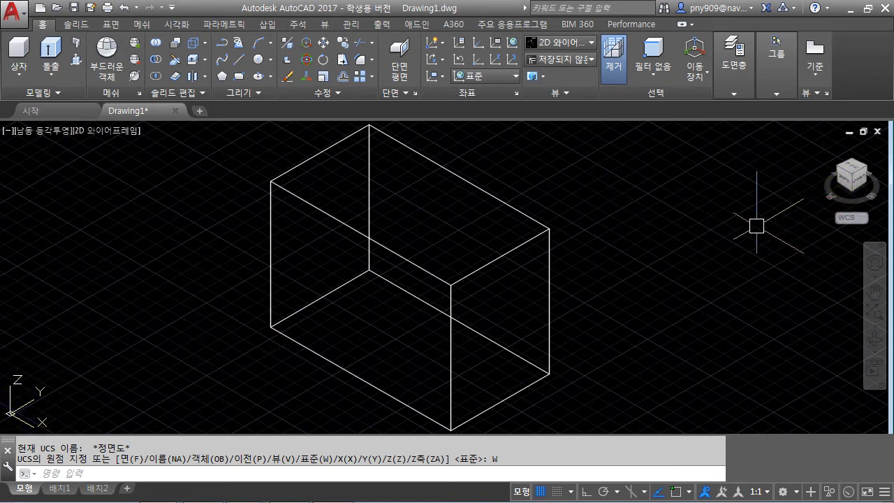
{"action": "mouse_move", "coordinate": [455, 250]}
{"action": "middle_mouse_down"}
{"action": "mouse_move", "coordinate": [302, 264]}
{"action": "mouse_move", "coordinate": [387, 262]}
{"action": "middle_mouse_up"}
{"action": "middle_click_drag", "start_coordinate": [496, 260], "coordinate": [466, 261]}
{"action": "scroll", "coordinate": [369, 244], "scroll_direction": "down", "scroll_amount": 5}
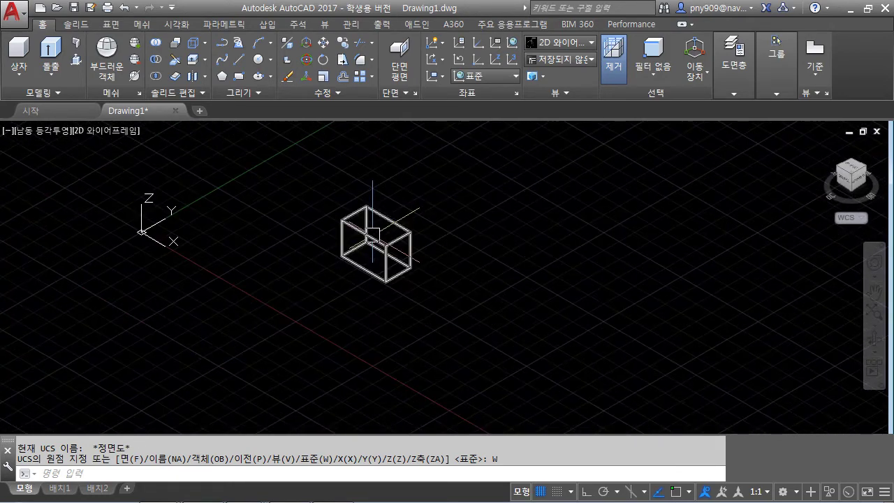
{"action": "scroll", "coordinate": [370, 241], "scroll_direction": "up", "scroll_amount": 7}
{"action": "scroll", "coordinate": [374, 234], "scroll_direction": "down", "scroll_amount": 7}
{"action": "scroll", "coordinate": [376, 232], "scroll_direction": "up", "scroll_amount": 6}
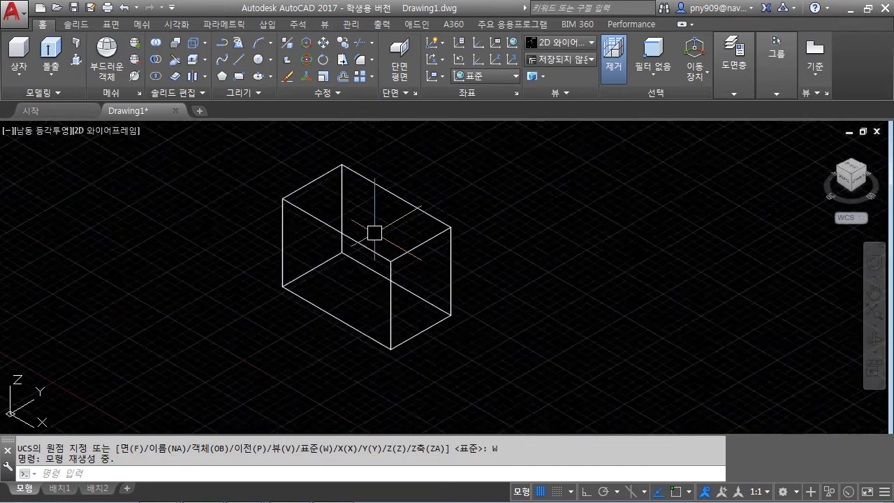
{"action": "scroll", "coordinate": [367, 234], "scroll_direction": "down", "scroll_amount": 7}
{"action": "scroll", "coordinate": [367, 234], "scroll_direction": "up", "scroll_amount": 8}
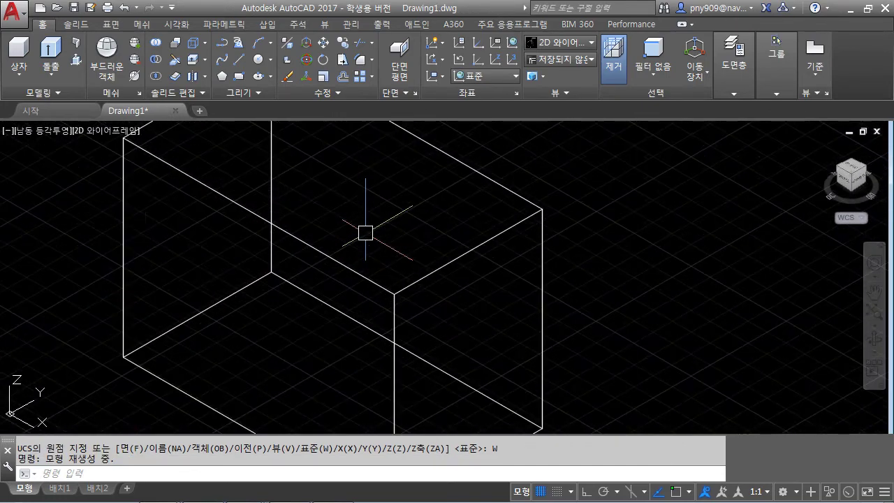
Fit the box in the viewport and display it in the 개념 (conceptual) and 숨김 (hidden) visual styles.
{"action": "scroll", "coordinate": [366, 235], "scroll_direction": "down", "scroll_amount": 4}
{"action": "middle_click_drag", "start_coordinate": [365, 235], "coordinate": [412, 235]}
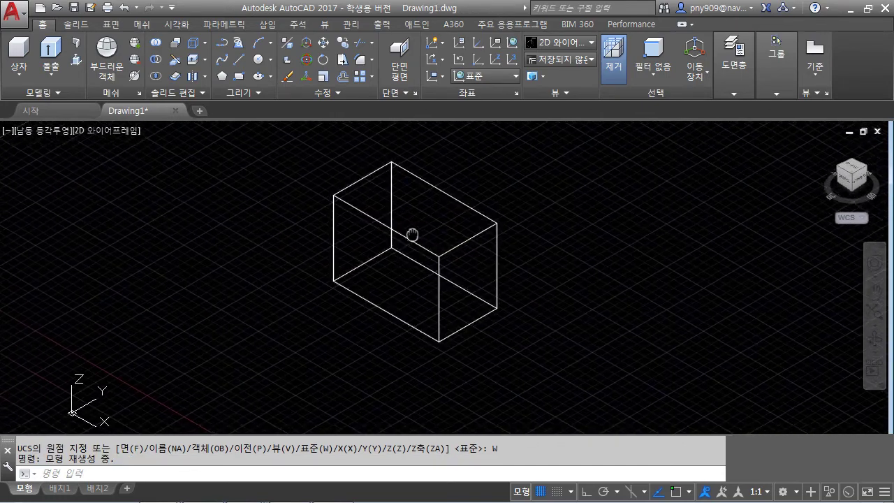
{"action": "middle_click", "coordinate": [361, 272]}
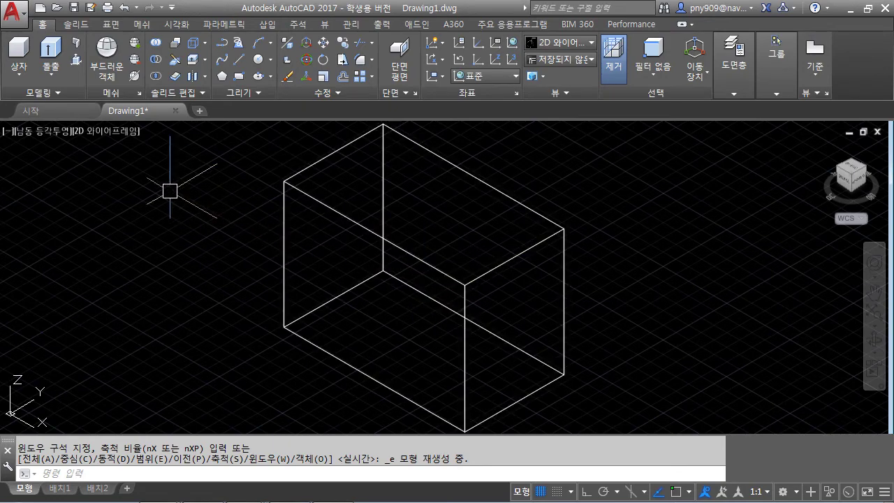
{"action": "left_click", "coordinate": [107, 134]}
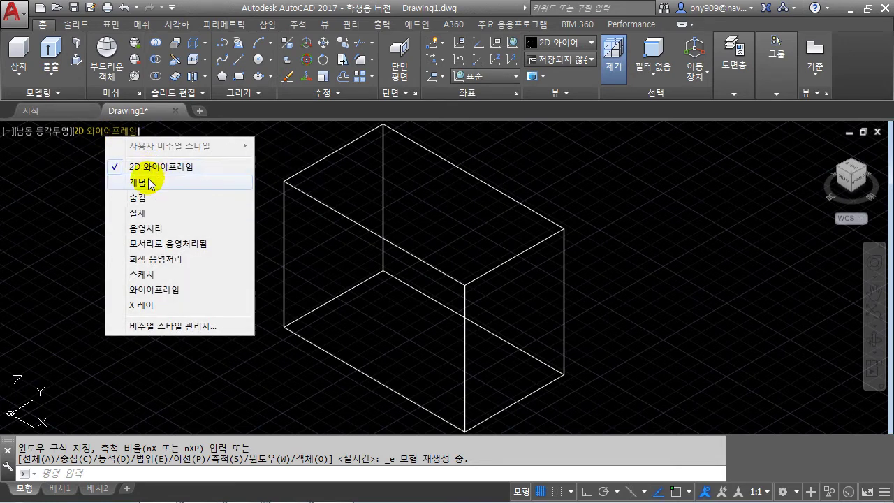
{"action": "left_click", "coordinate": [140, 183]}
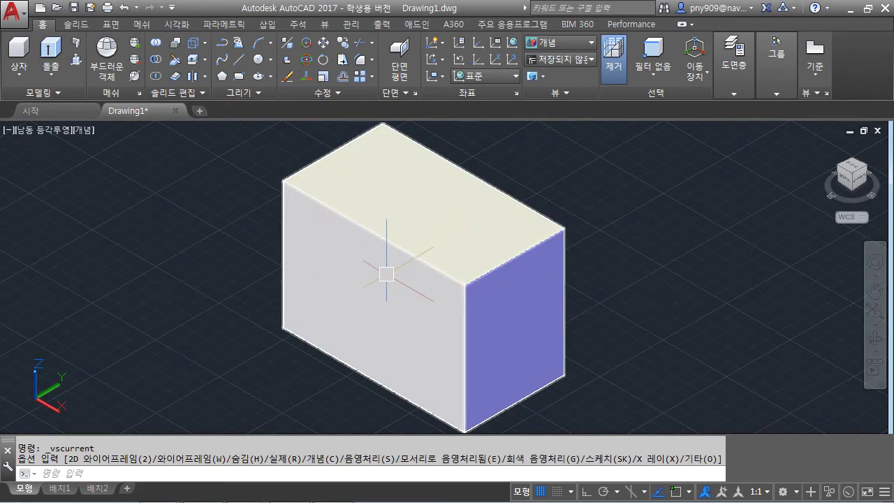
{"action": "left_click", "coordinate": [85, 132]}
{"action": "left_click", "coordinate": [187, 195]}
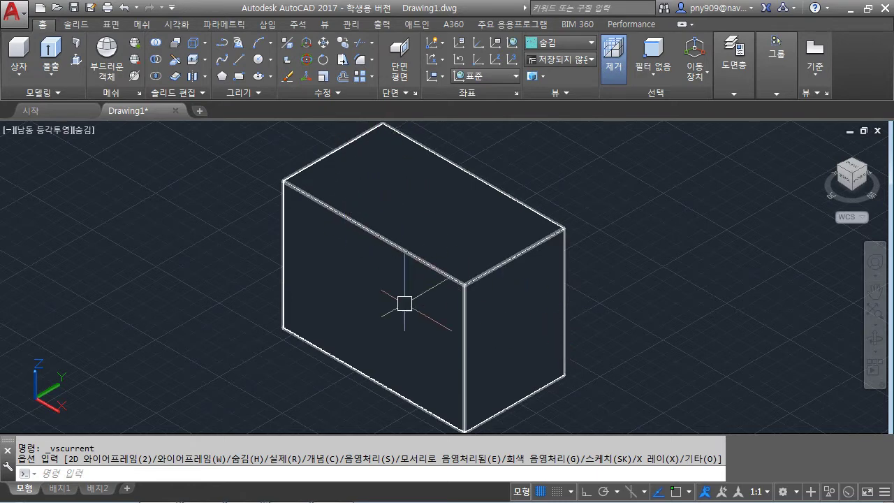
Display the box in the 실제 (realistic) visual style, followed by 음영처리 (shaded).
{"action": "left_click", "coordinate": [84, 130]}
{"action": "left_click", "coordinate": [122, 213]}
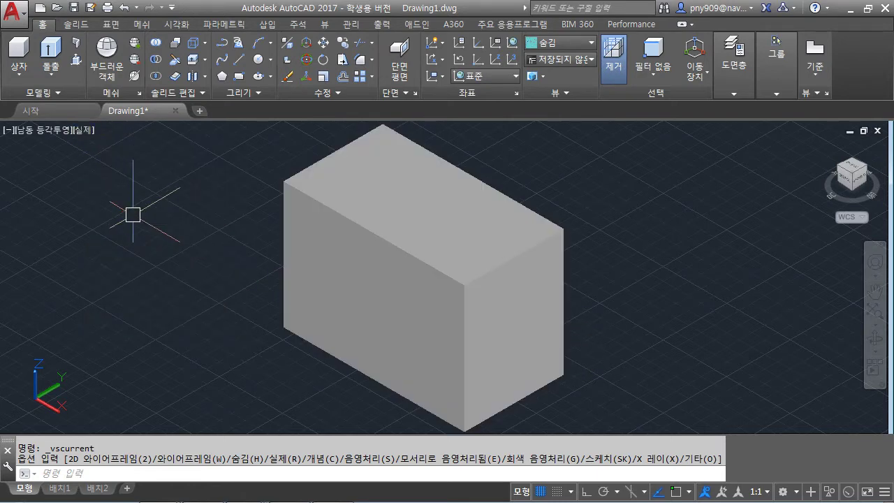
{"action": "left_click", "coordinate": [84, 131]}
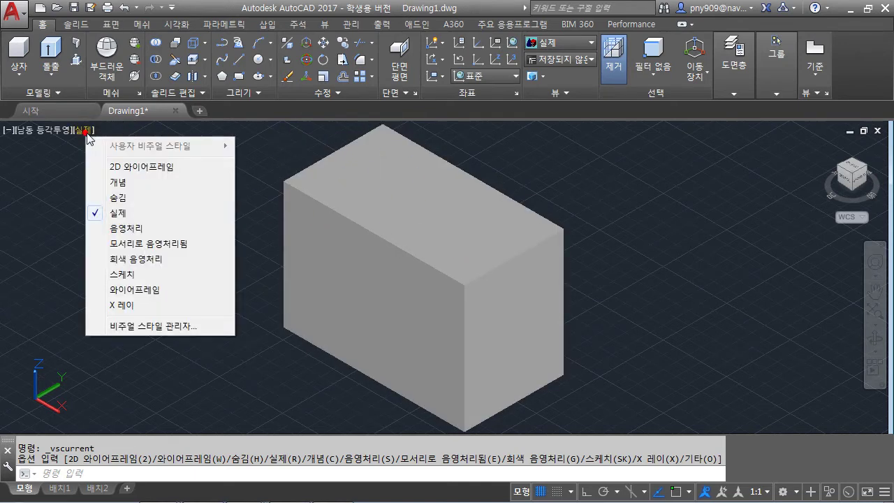
{"action": "left_click", "coordinate": [126, 226]}
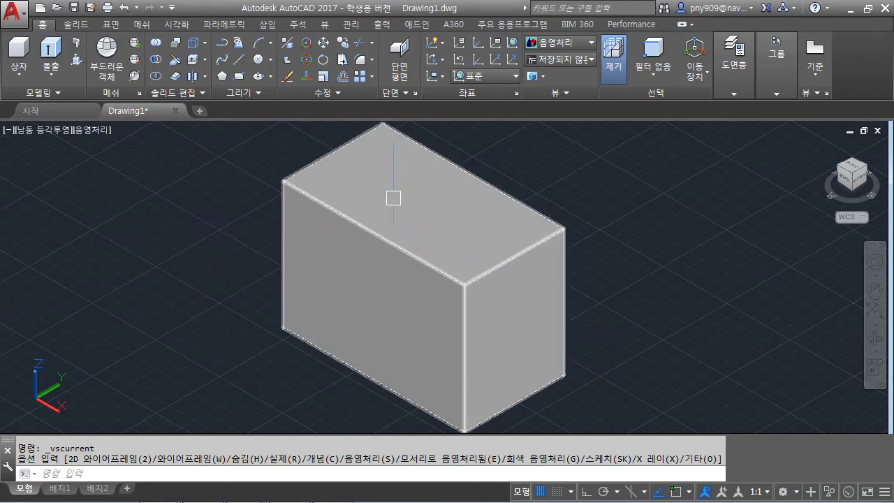
{"action": "left_click", "coordinate": [100, 133]}
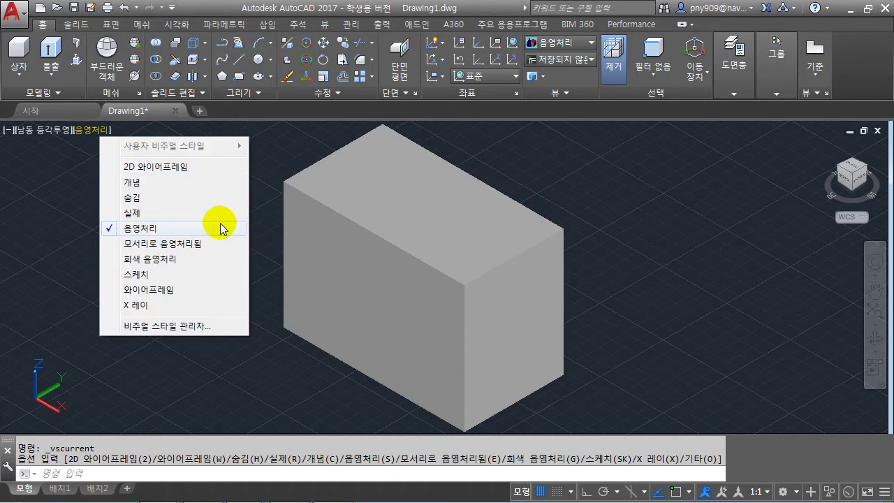
{"action": "left_click", "coordinate": [573, 184]}
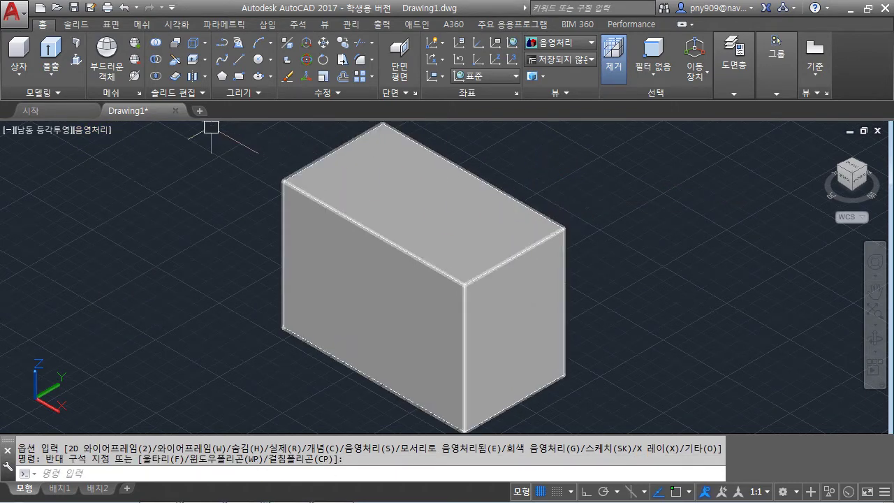
Turn on material and texture display (재료/텍스처 켜기) and open the materials browser clear of the box.
{"action": "left_click", "coordinate": [178, 25]}
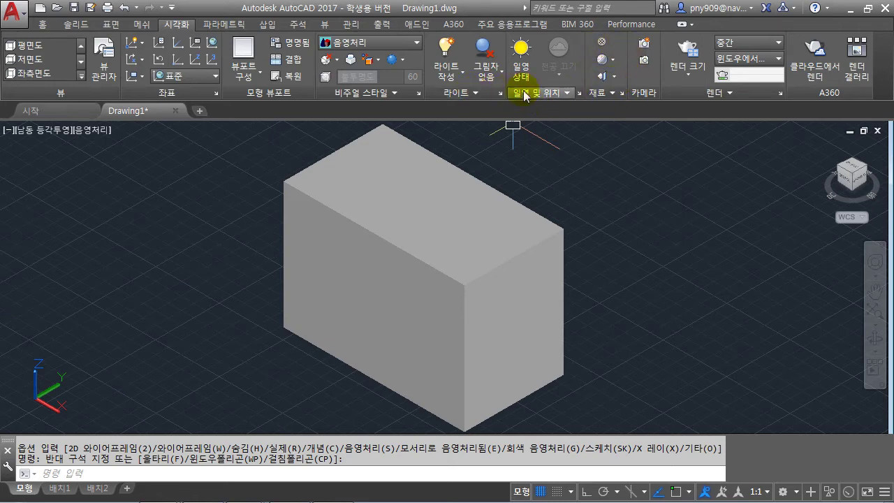
{"action": "left_click", "coordinate": [606, 62]}
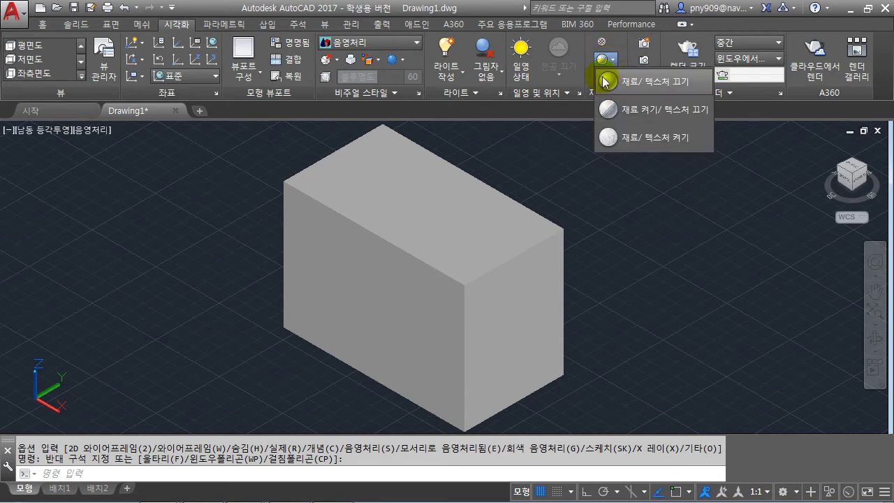
{"action": "left_click", "coordinate": [610, 137]}
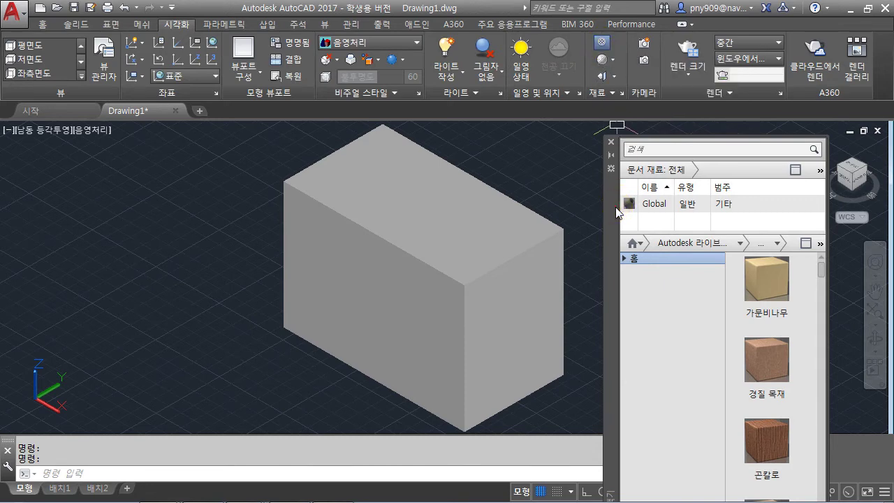
{"action": "left_click_drag", "start_coordinate": [616, 213], "coordinate": [619, 112]}
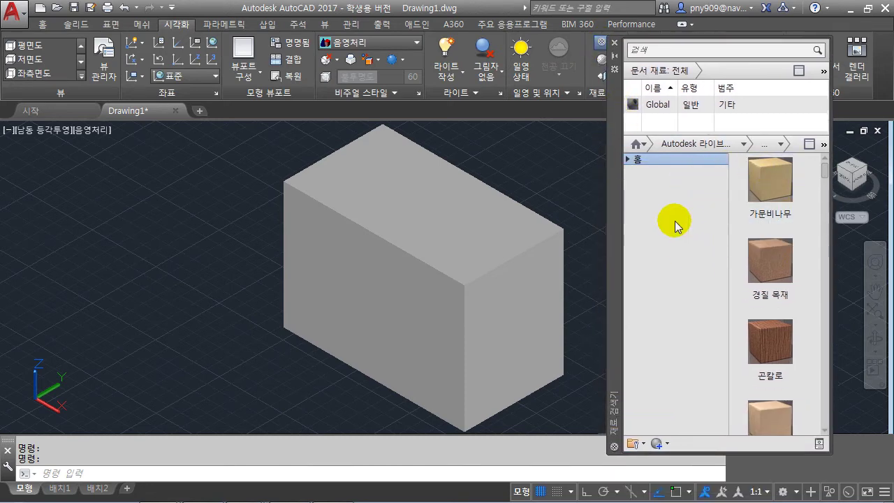
Look through the Autodesk material library and filter it to the stone materials.
{"action": "mouse_move", "coordinate": [744, 201]}
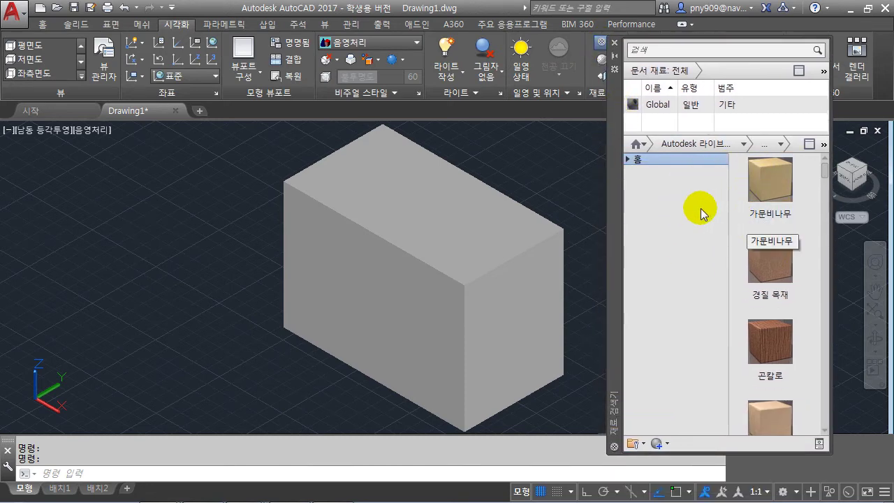
{"action": "mouse_move", "coordinate": [779, 282]}
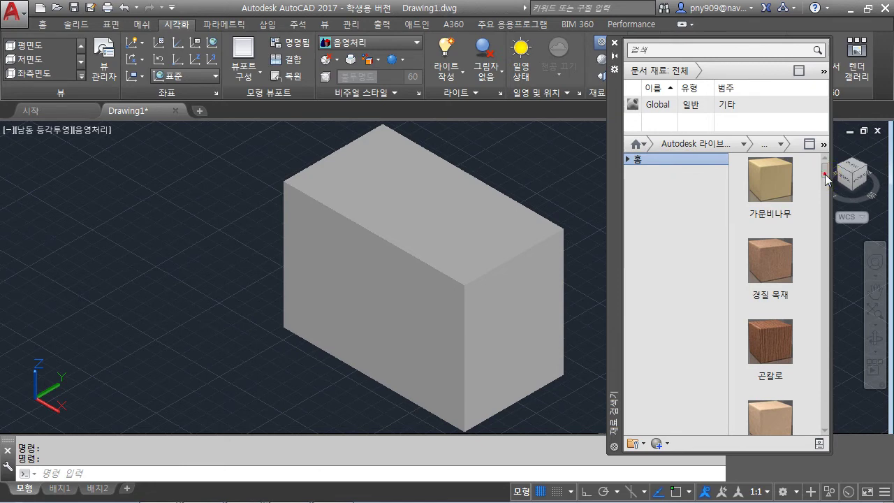
{"action": "left_click_drag", "start_coordinate": [826, 179], "coordinate": [808, 164]}
{"action": "left_click", "coordinate": [745, 144]}
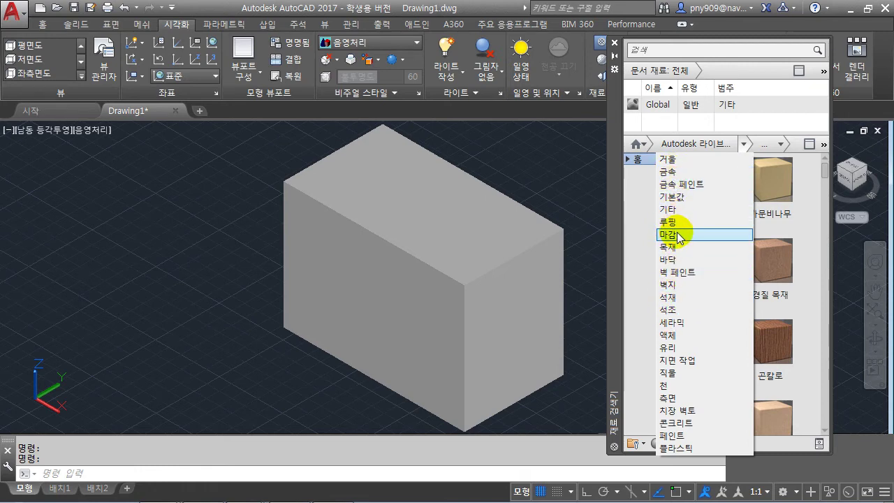
{"action": "left_click", "coordinate": [681, 312]}
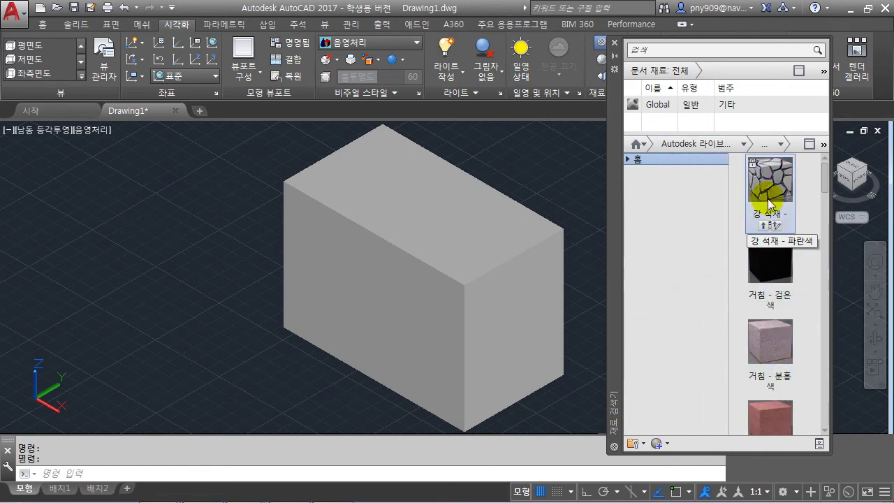
Apply the 강 석재 - 파란색 (blue river stone) material to the box and set the visual style to 실제 (realistic).
{"action": "left_click_drag", "start_coordinate": [768, 177], "coordinate": [435, 219]}
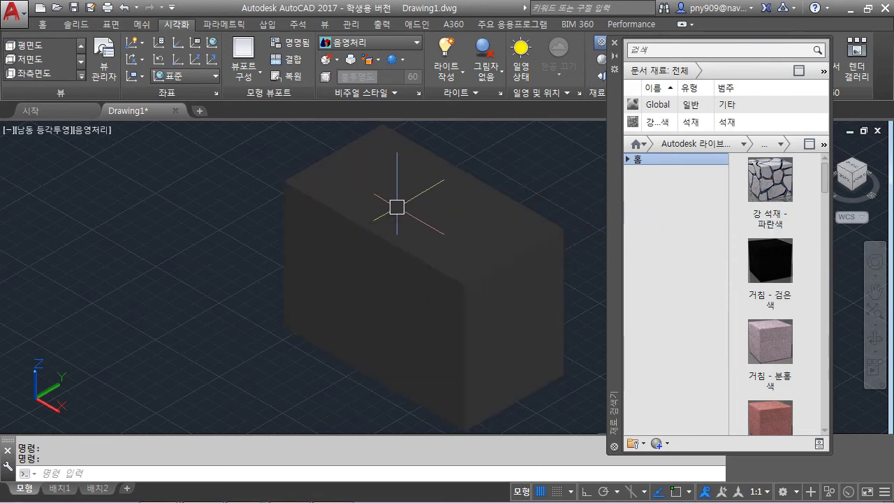
{"action": "middle_click_drag", "start_coordinate": [399, 200], "coordinate": [326, 200]}
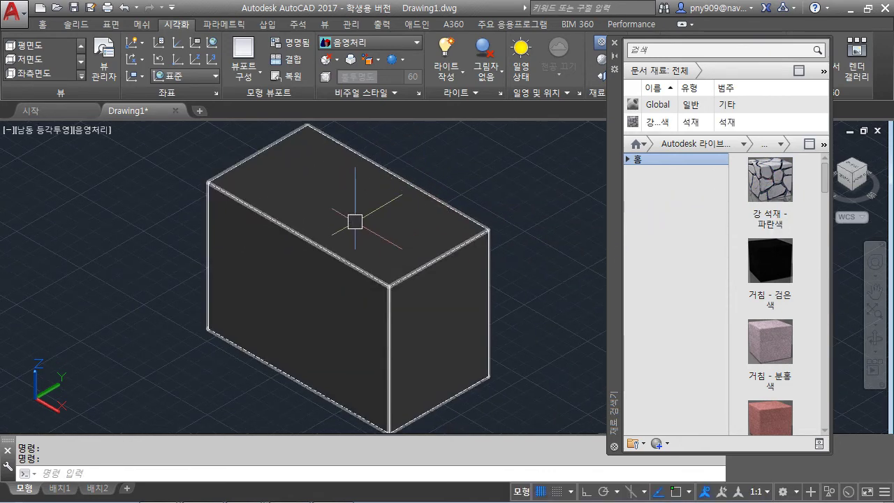
{"action": "left_click", "coordinate": [635, 122]}
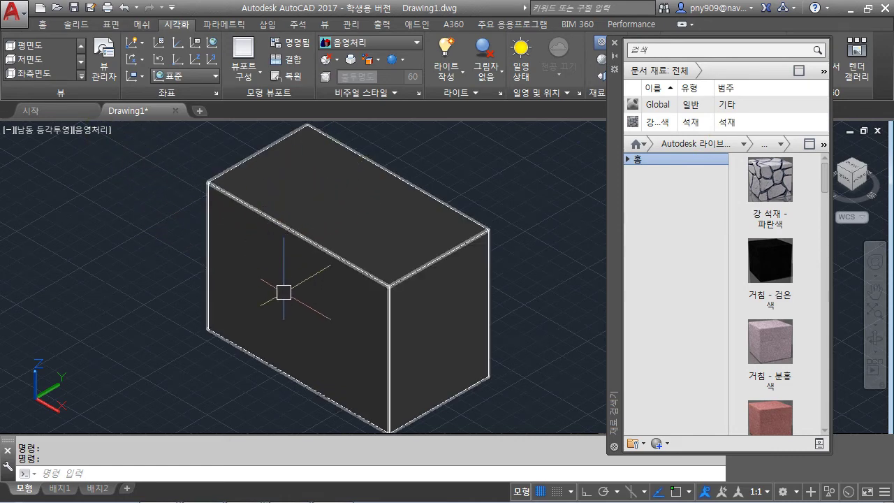
{"action": "left_click", "coordinate": [95, 130]}
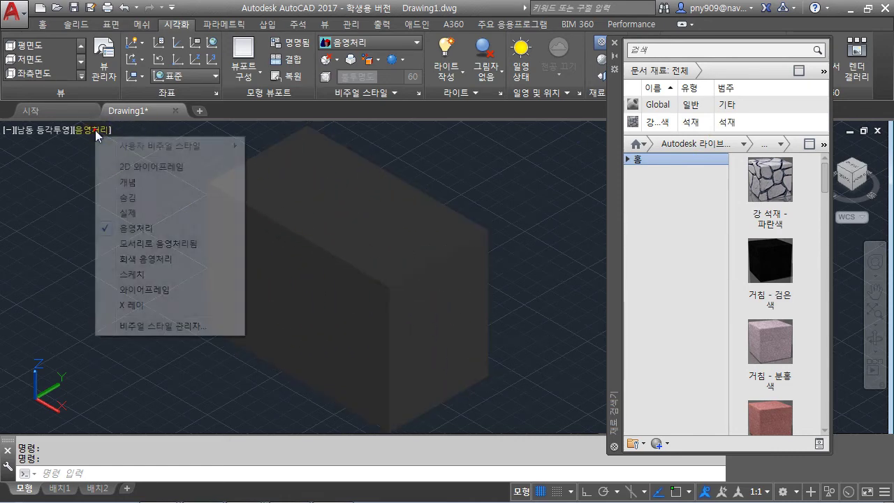
{"action": "left_click", "coordinate": [148, 213]}
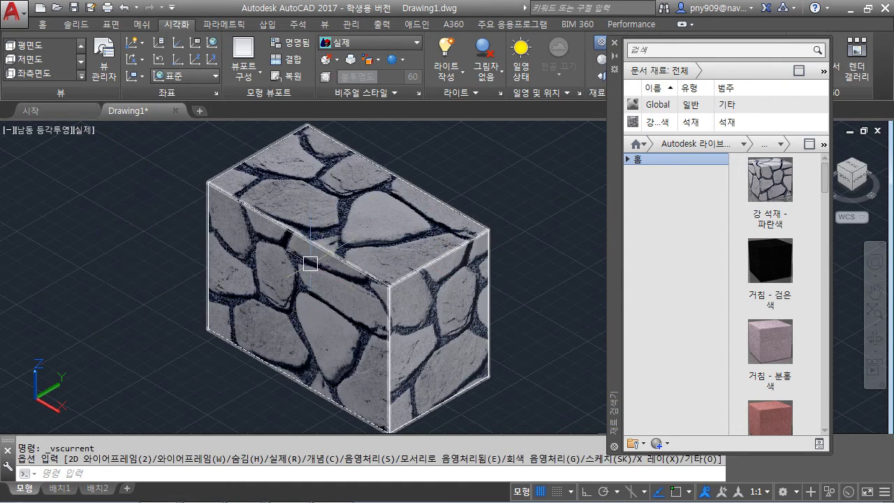
Review the available visual styles and display the stone-textured box in 음영처리 (shaded).
{"action": "left_click", "coordinate": [83, 134]}
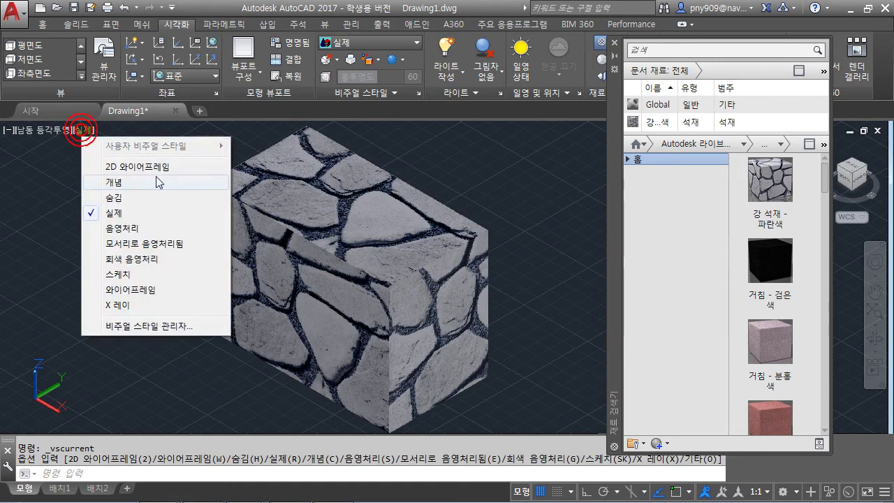
{"action": "left_click", "coordinate": [440, 160]}
{"action": "left_click", "coordinate": [84, 130]}
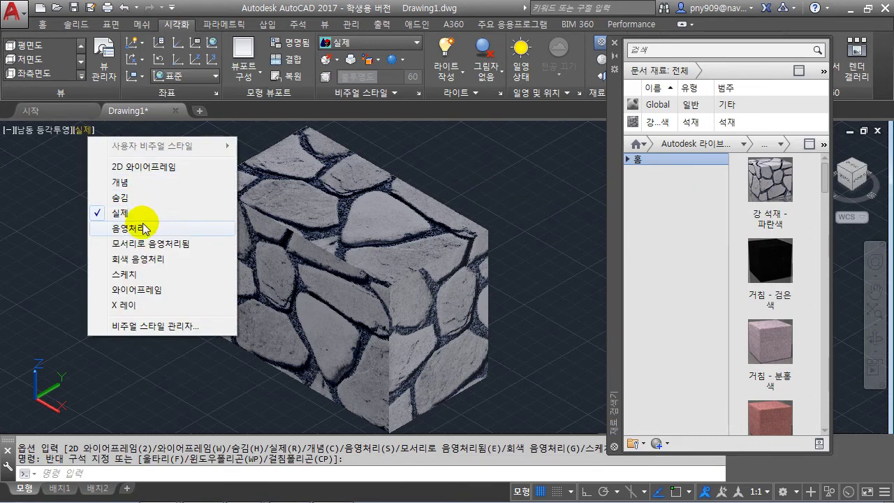
{"action": "left_click", "coordinate": [453, 175]}
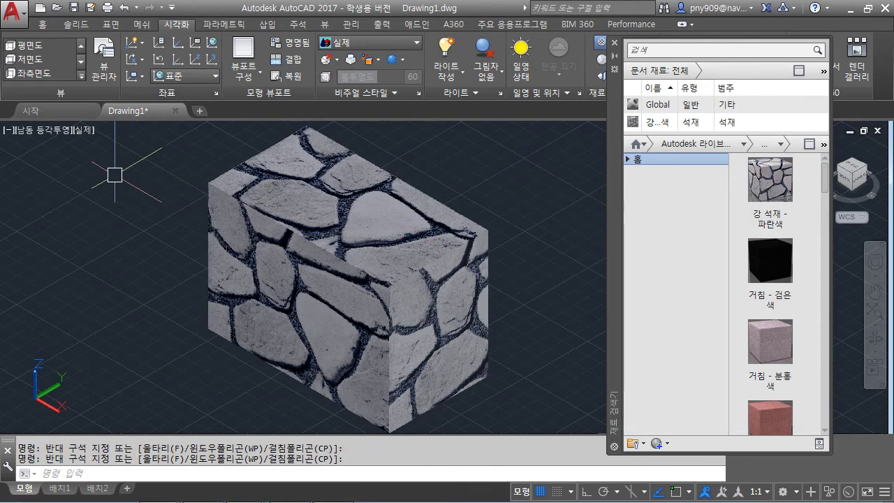
{"action": "left_click", "coordinate": [92, 132]}
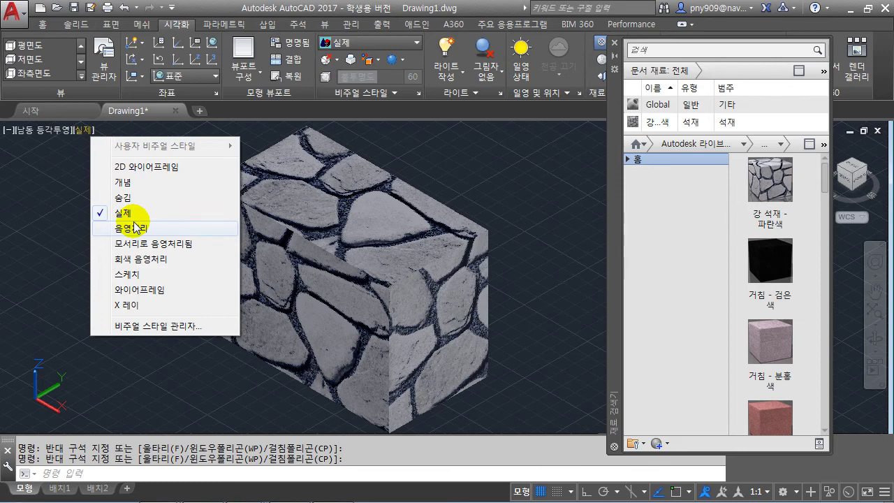
{"action": "left_click", "coordinate": [133, 229]}
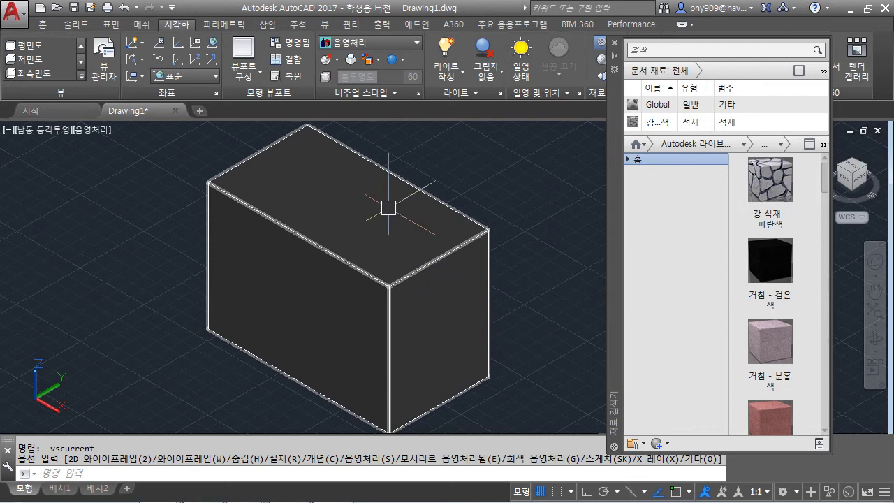
Compare the stone-textured box in the 개념 (conceptual) and 실제 (realistic) visual styles.
{"action": "left_click", "coordinate": [89, 130]}
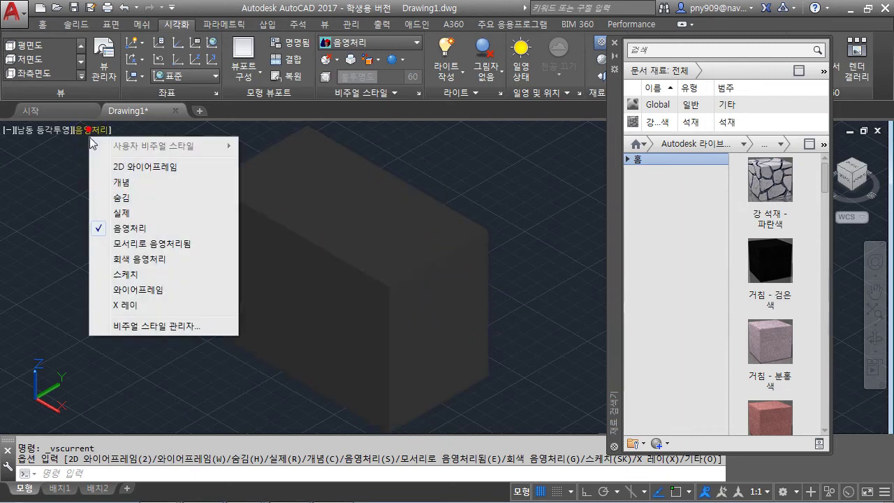
{"action": "left_click", "coordinate": [122, 173]}
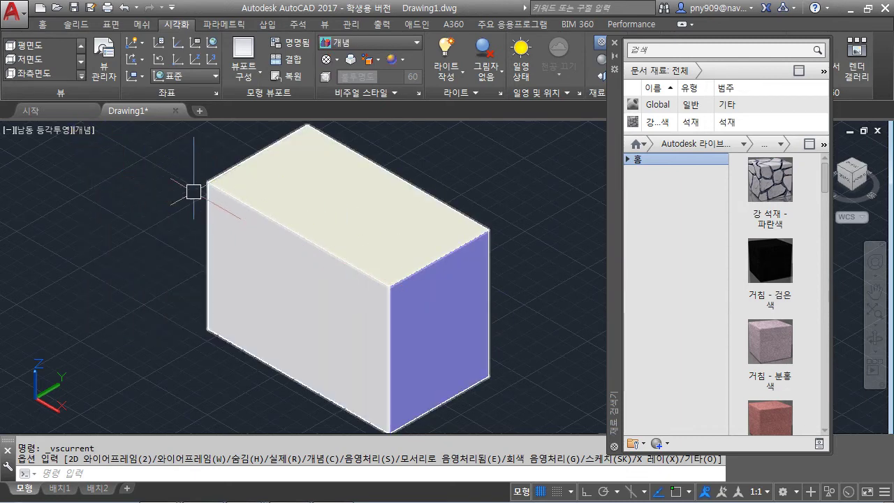
{"action": "left_click", "coordinate": [84, 130]}
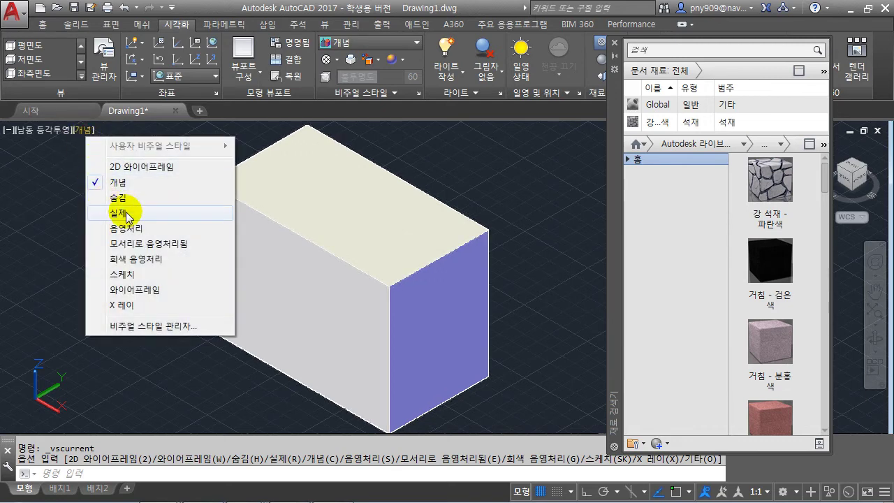
{"action": "left_click", "coordinate": [119, 213]}
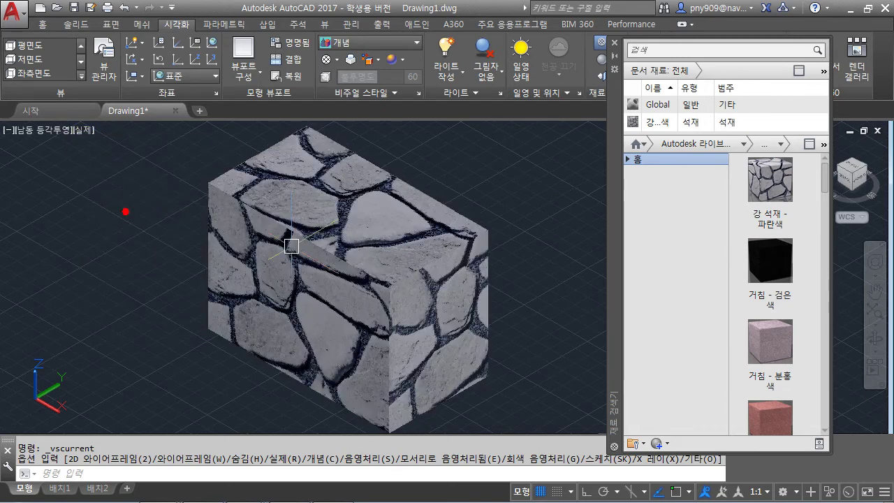
Display the stone-textured box in the 모서리로 음영처리됨 (shaded with edges) and 회색 음영처리 (shades of gray) visual styles.
{"action": "left_click", "coordinate": [86, 132]}
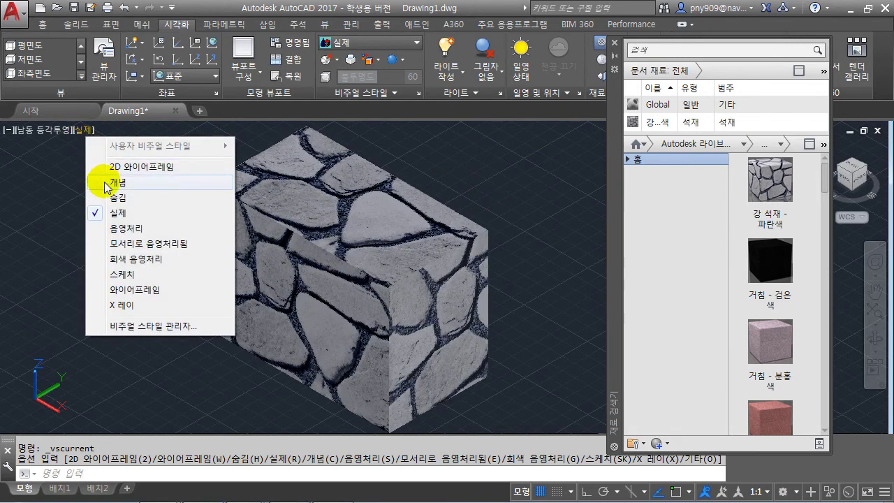
{"action": "left_click", "coordinate": [137, 244]}
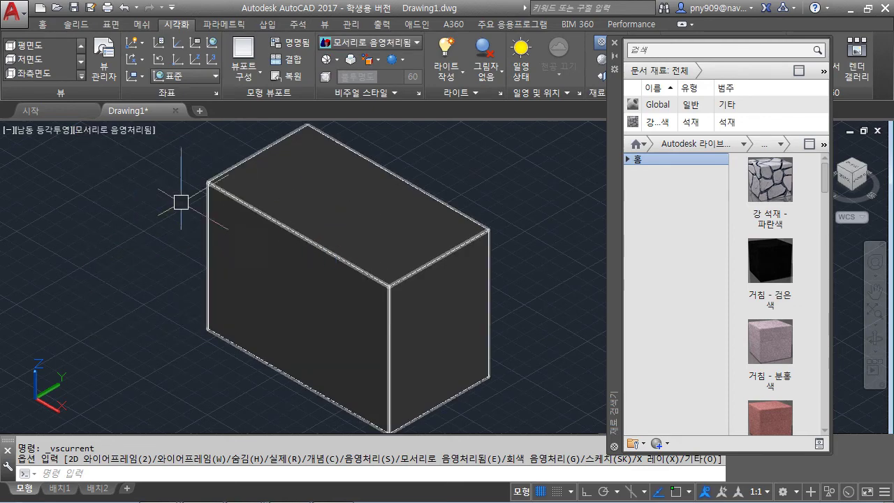
{"action": "left_click", "coordinate": [124, 131]}
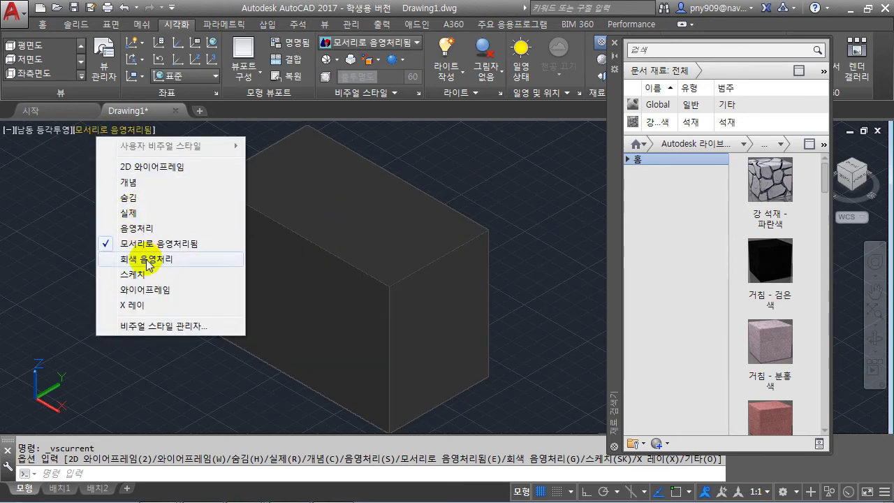
{"action": "left_click", "coordinate": [148, 258]}
Display the box in the 스케치 (sketchy) and 와이어프레임 (wireframe) visual styles.
{"action": "left_click", "coordinate": [115, 133]}
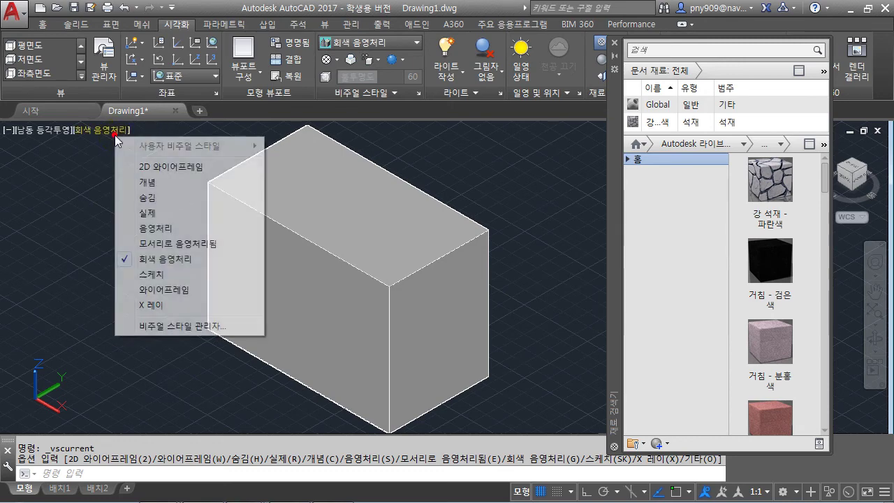
{"action": "left_click", "coordinate": [140, 273]}
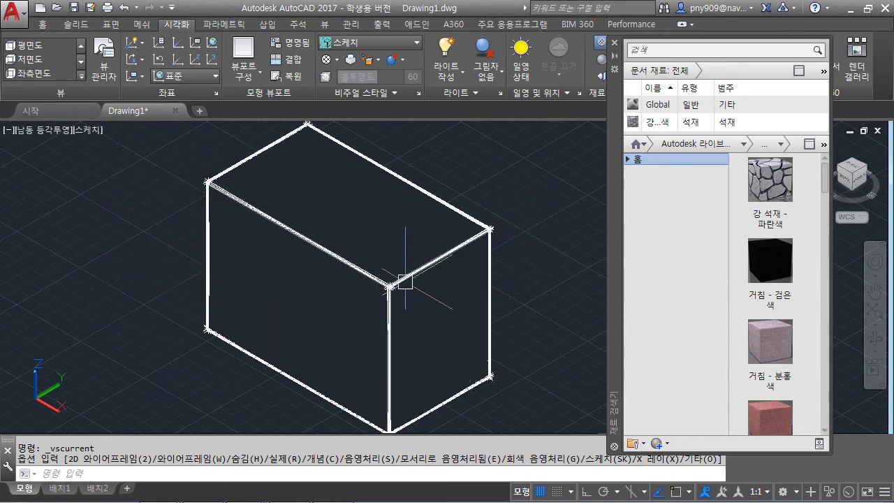
{"action": "left_click", "coordinate": [94, 129]}
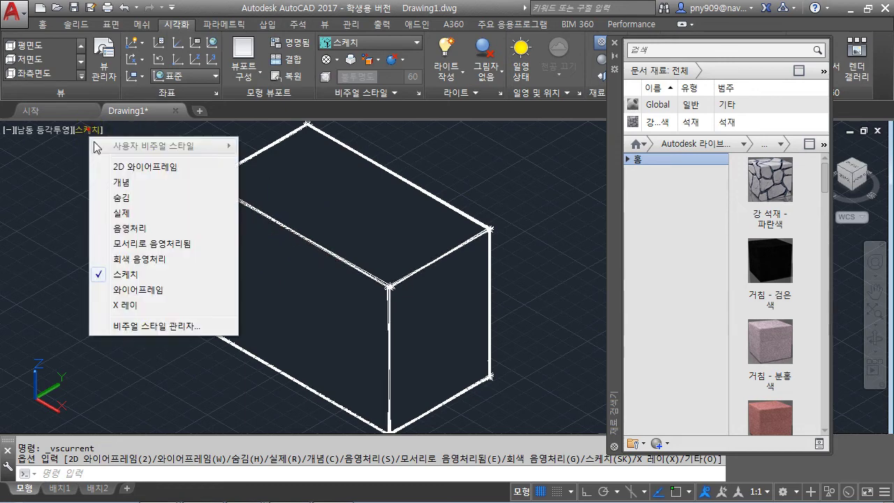
{"action": "left_click", "coordinate": [140, 290]}
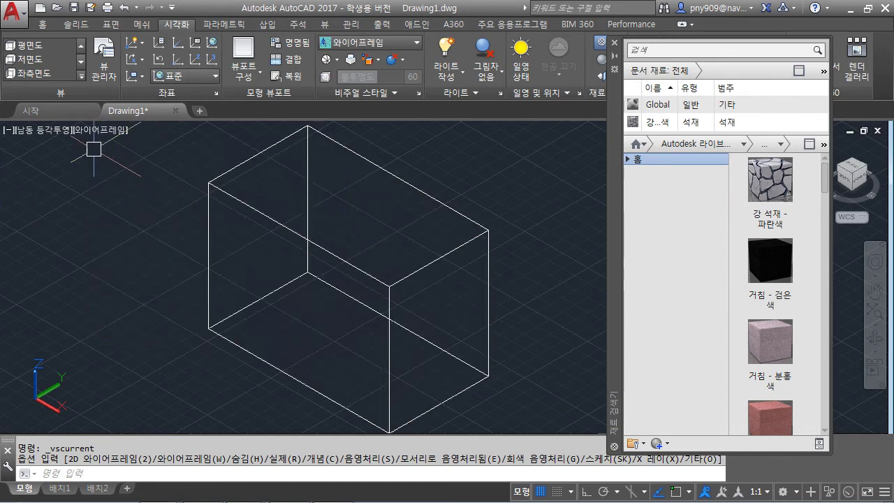
Display the box in the X 레이 (X-ray) visual style and inspect its see-through faces.
{"action": "left_click", "coordinate": [109, 131]}
{"action": "left_click", "coordinate": [158, 303]}
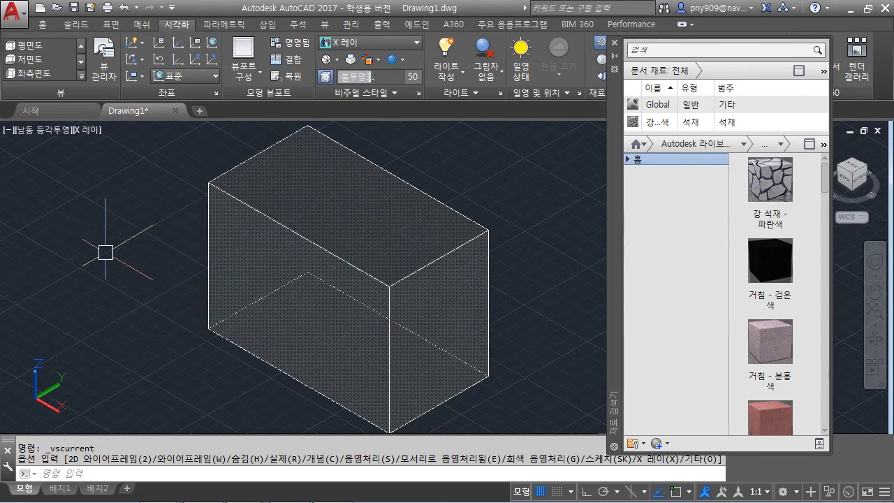
{"action": "middle_click_drag", "start_coordinate": [325, 233], "coordinate": [419, 291], "text": "shift"}
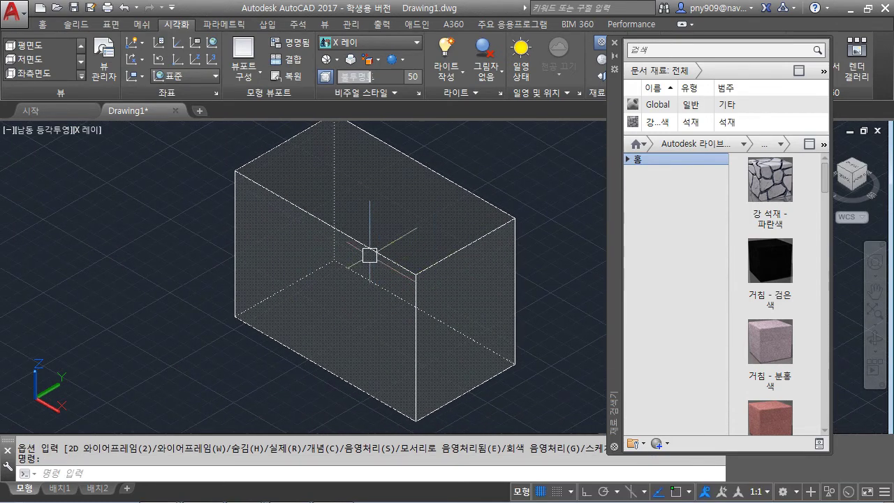
{"action": "middle_click_drag", "start_coordinate": [370, 256], "coordinate": [363, 262], "text": "shift"}
Show the box's stone texture in the 실제 (realistic) visual style and orbit it slightly to a custom view.
{"action": "left_click", "coordinate": [94, 132]}
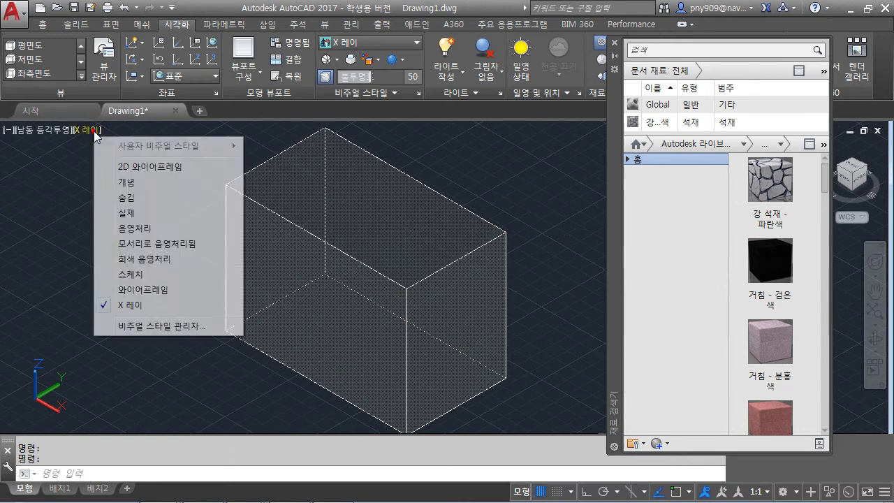
{"action": "left_click", "coordinate": [141, 217]}
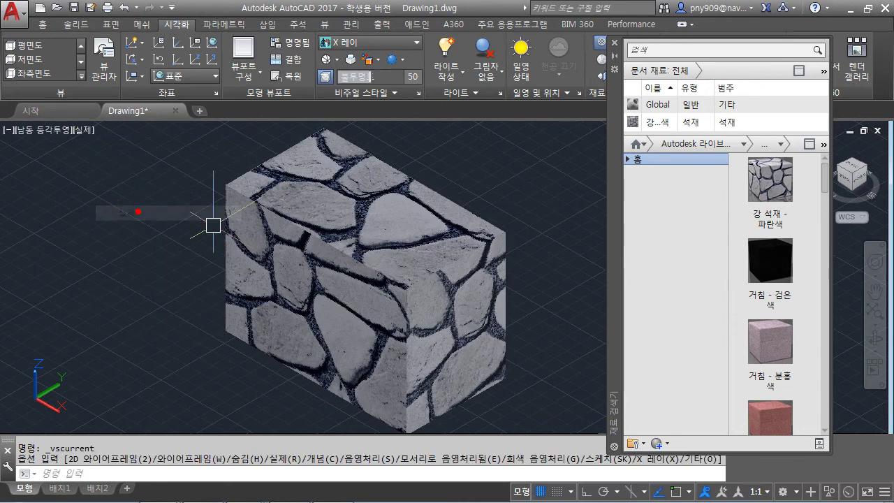
{"action": "mouse_move", "coordinate": [447, 246]}
{"action": "middle_mouse_down", "text": "shift"}
{"action": "mouse_move", "coordinate": [351, 247]}
{"action": "mouse_move", "coordinate": [427, 245]}
{"action": "mouse_move", "coordinate": [443, 262]}
{"action": "middle_mouse_up", "text": "shift"}
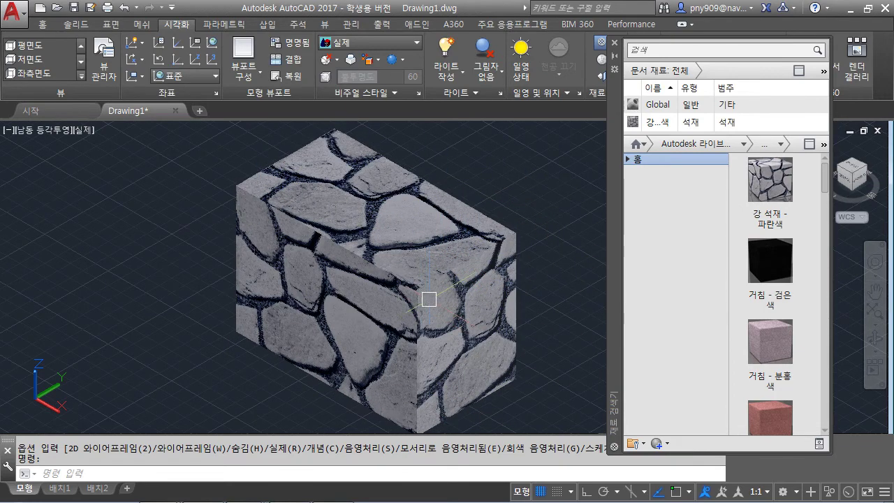
{"action": "mouse_move", "coordinate": [433, 249]}
{"action": "middle_mouse_down", "text": "shift"}
{"action": "mouse_move", "coordinate": [419, 259]}
{"action": "mouse_move", "coordinate": [385, 256]}
{"action": "mouse_move", "coordinate": [479, 195]}
{"action": "mouse_move", "coordinate": [402, 153]}
{"action": "mouse_move", "coordinate": [396, 243]}
{"action": "mouse_move", "coordinate": [435, 254]}
{"action": "mouse_move", "coordinate": [429, 262]}
{"action": "middle_mouse_up", "text": "shift"}
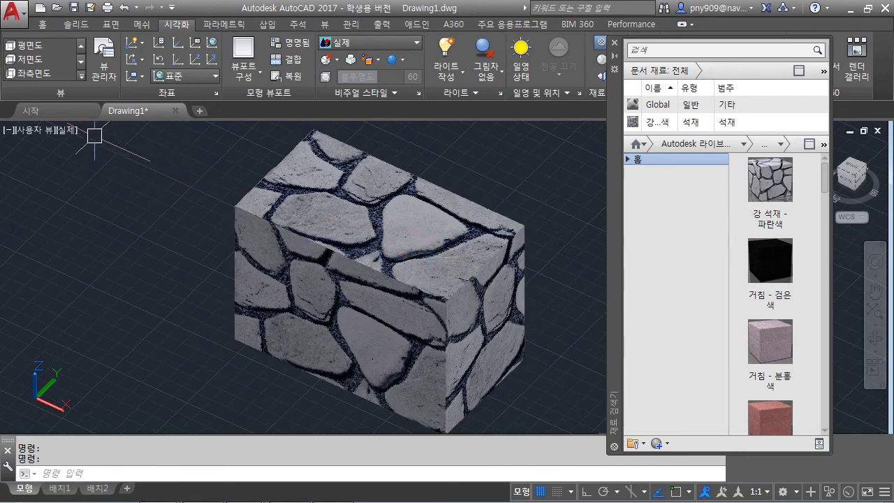
Set the box's visual style to 개념 (conceptual) and leave nothing selected.
{"action": "left_click", "coordinate": [72, 132]}
{"action": "left_click", "coordinate": [119, 180]}
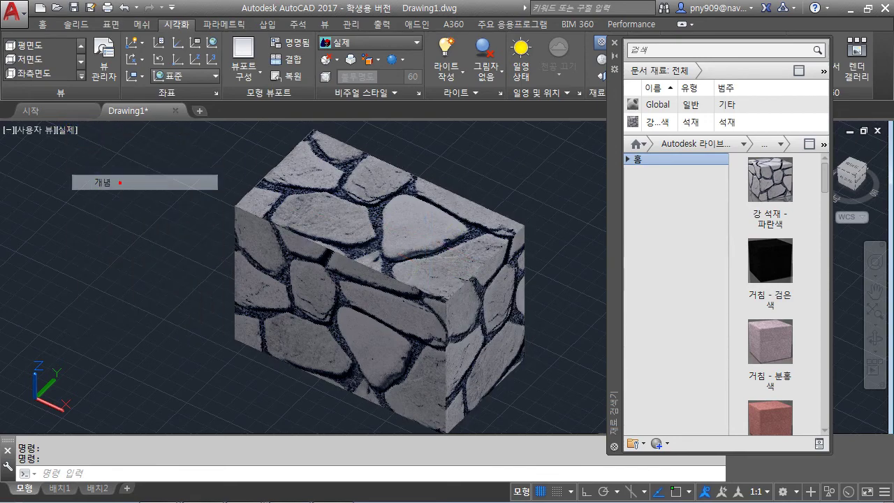
{"action": "left_click", "coordinate": [72, 131]}
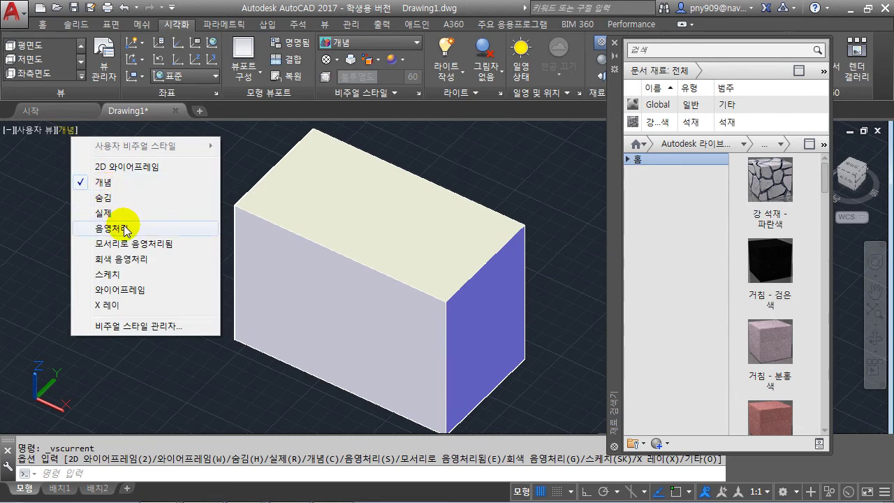
{"action": "left_click", "coordinate": [260, 144]}
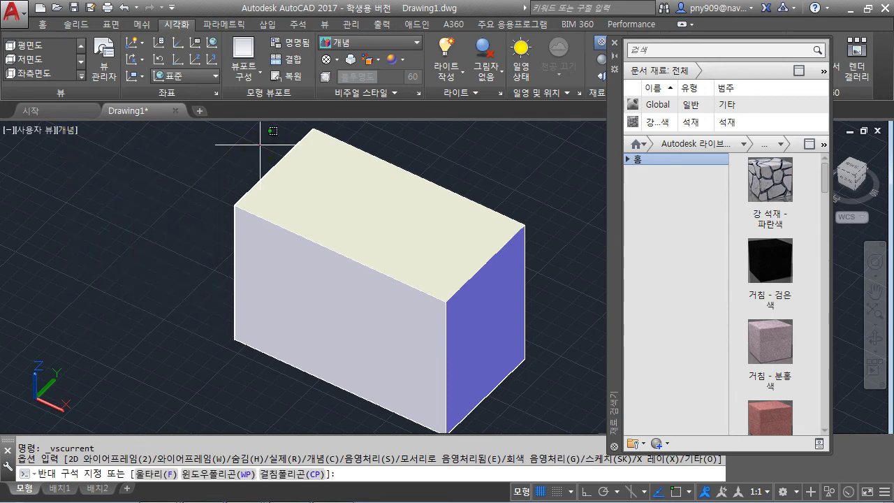
{"action": "left_click", "coordinate": [170, 180]}
{"action": "middle_click_drag", "start_coordinate": [481, 261], "coordinate": [433, 253]}
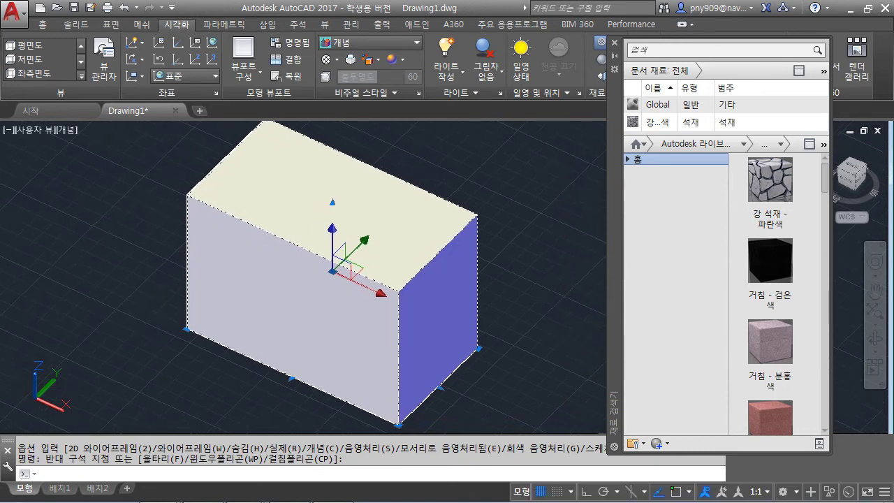
{"action": "key", "text": "Escape"}
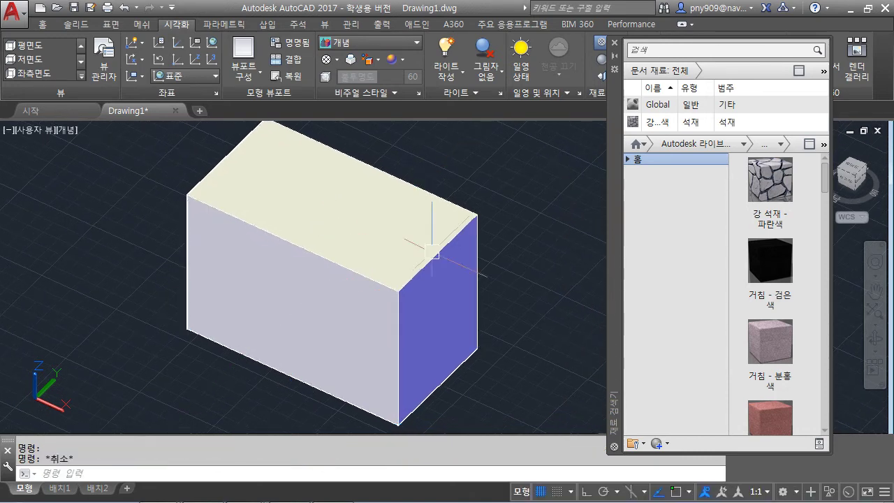
Close the 재료 검색기 (materials browser) and reposition the box in the freed viewport.
{"action": "left_click", "coordinate": [615, 43]}
{"action": "middle_click_drag", "start_coordinate": [543, 200], "coordinate": [594, 237]}
{"action": "middle_click_drag", "start_coordinate": [507, 242], "coordinate": [472, 301]}
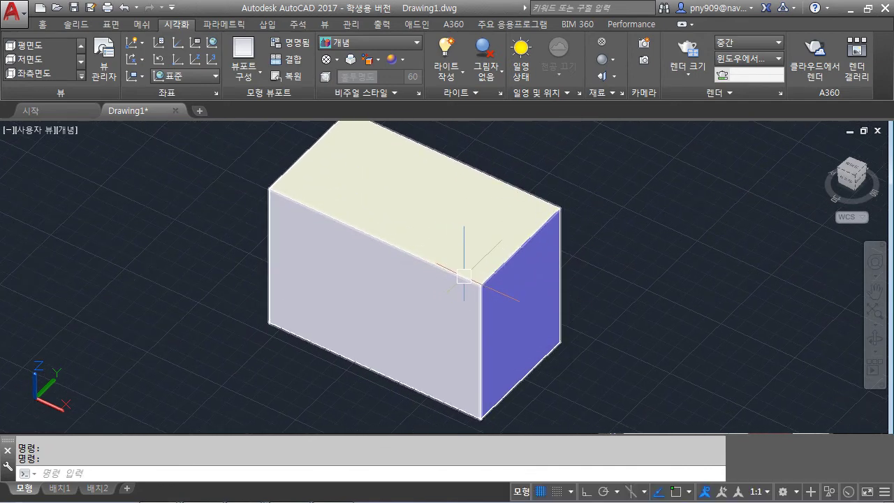
Orbit the conceptual-style box to a lower, more frontal viewing angle and adjust the zoom.
{"action": "middle_click_drag", "start_coordinate": [464, 276], "coordinate": [450, 260], "text": "shift"}
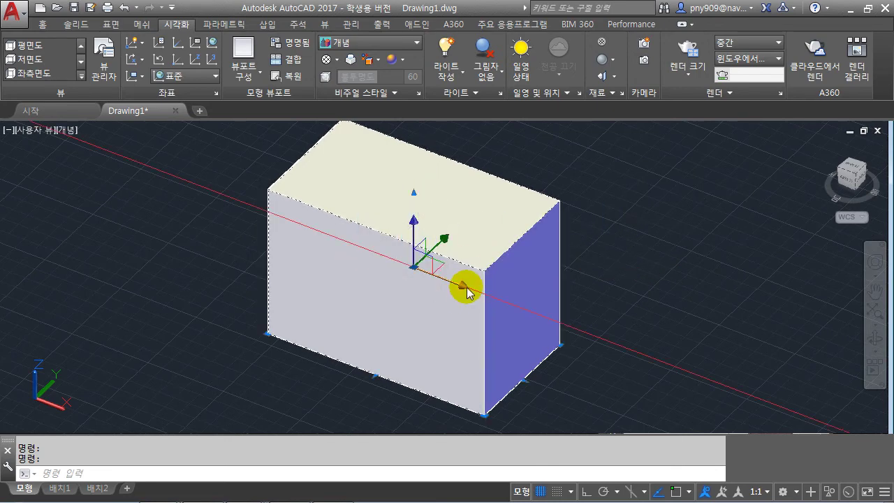
{"action": "middle_click_drag", "start_coordinate": [487, 276], "coordinate": [433, 272], "text": "shift"}
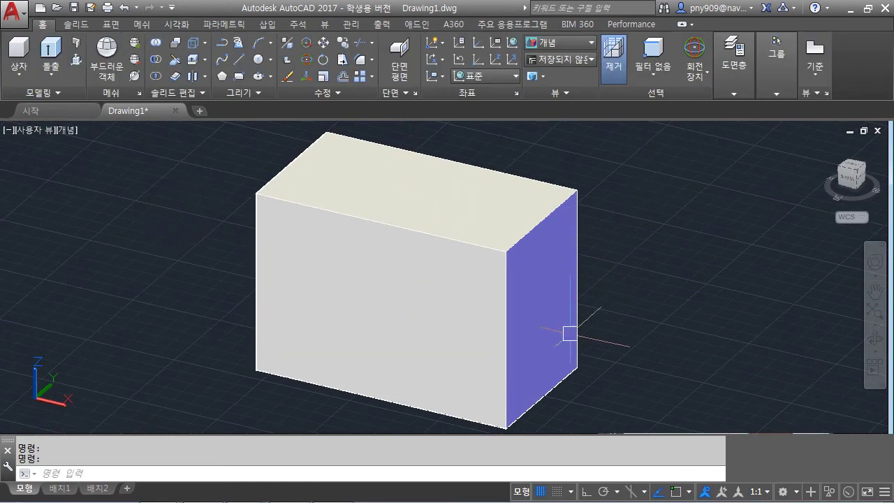
{"action": "middle_click_drag", "start_coordinate": [355, 314], "coordinate": [382, 305], "text": "shift"}
{"action": "scroll", "coordinate": [356, 314], "scroll_direction": "down", "scroll_amount": 2}
{"action": "scroll", "coordinate": [363, 313], "scroll_direction": "up", "scroll_amount": 2}
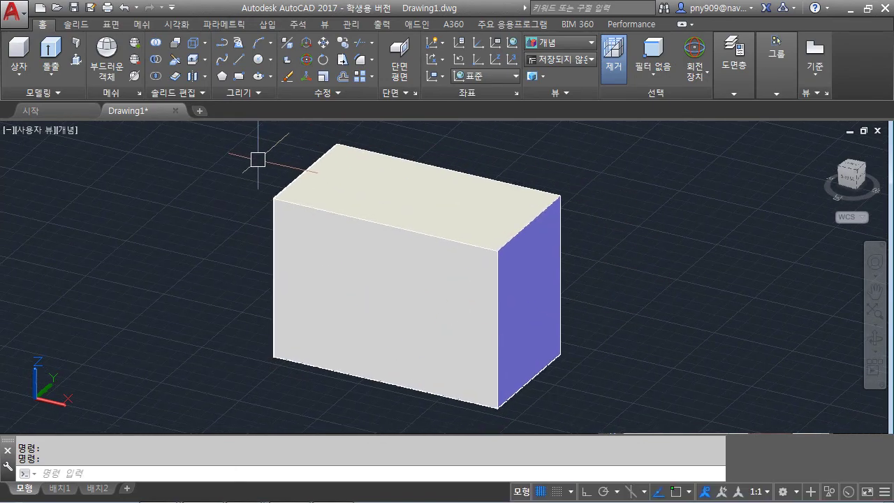
{"action": "left_click", "coordinate": [40, 132]}
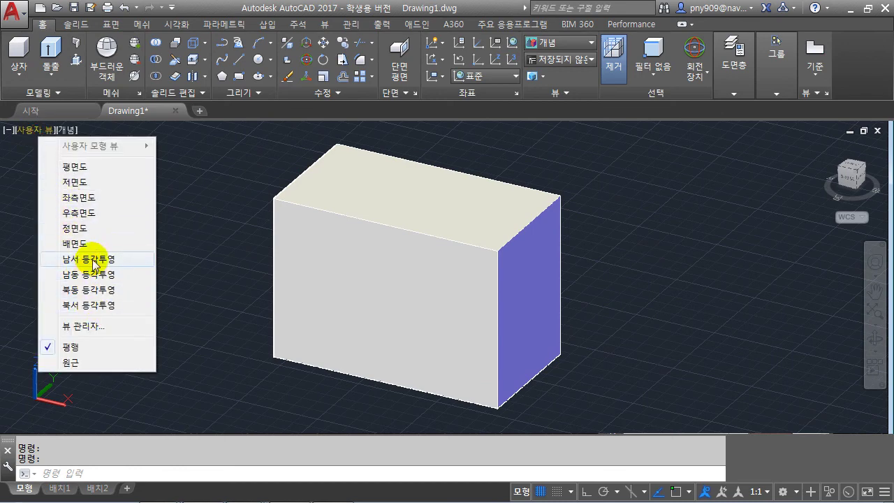
{"action": "left_click", "coordinate": [205, 200]}
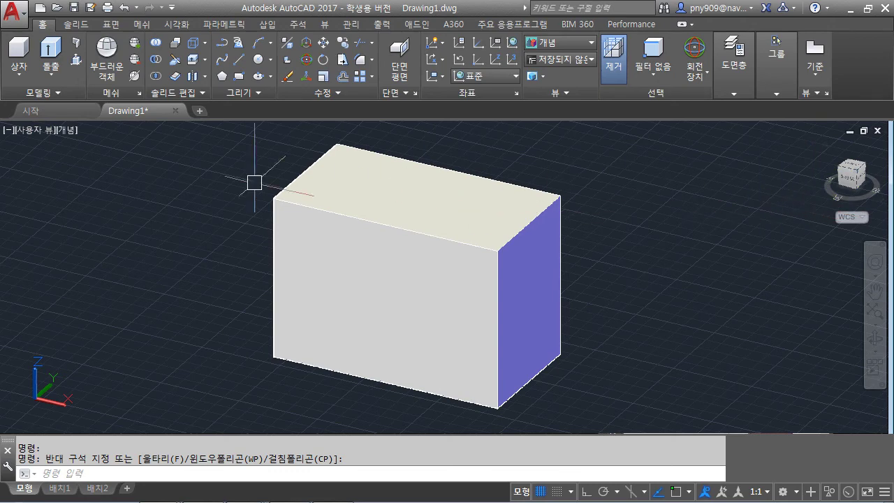
{"action": "left_click", "coordinate": [72, 131]}
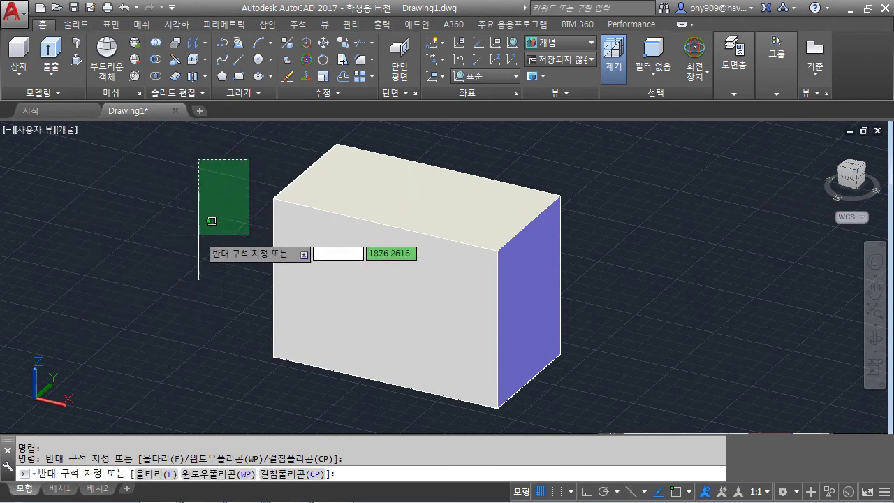
{"action": "left_click", "coordinate": [183, 253]}
{"action": "middle_click_drag", "start_coordinate": [278, 269], "coordinate": [252, 273]}
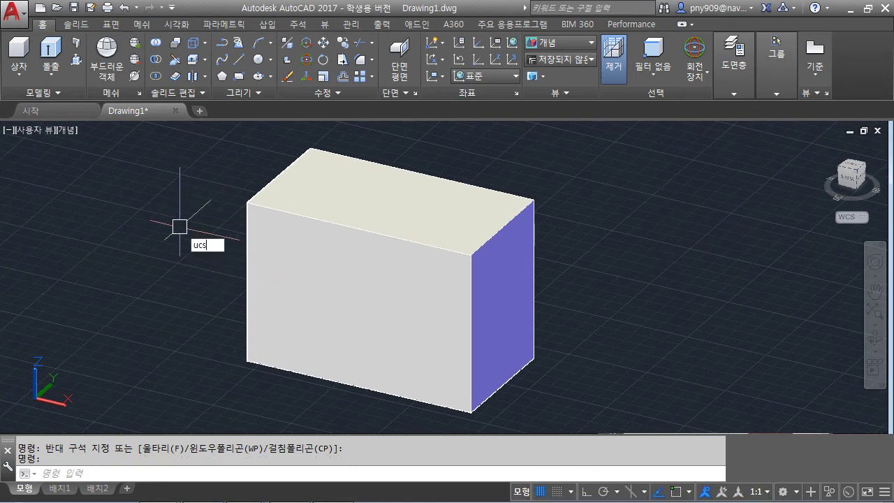
Set the UCS to the world coordinate system with the UCS command's 표준(W) option.
{"action": "key", "text": "Return"}
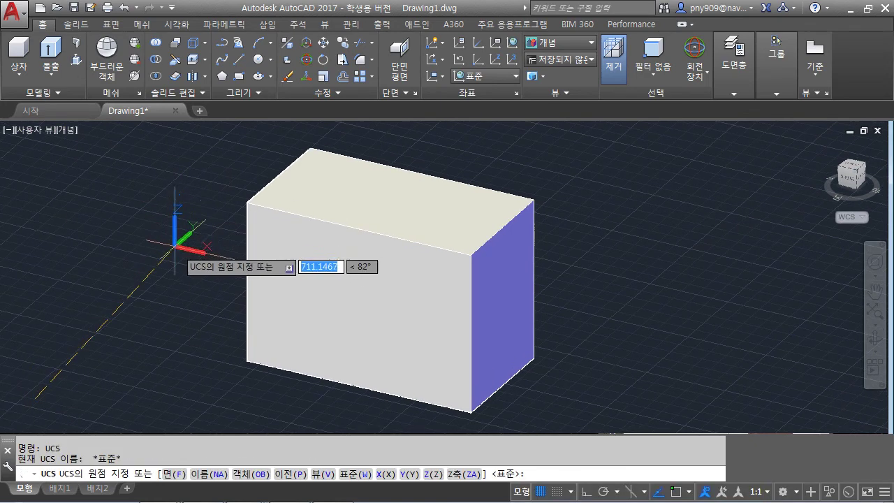
{"action": "left_click", "coordinate": [358, 474]}
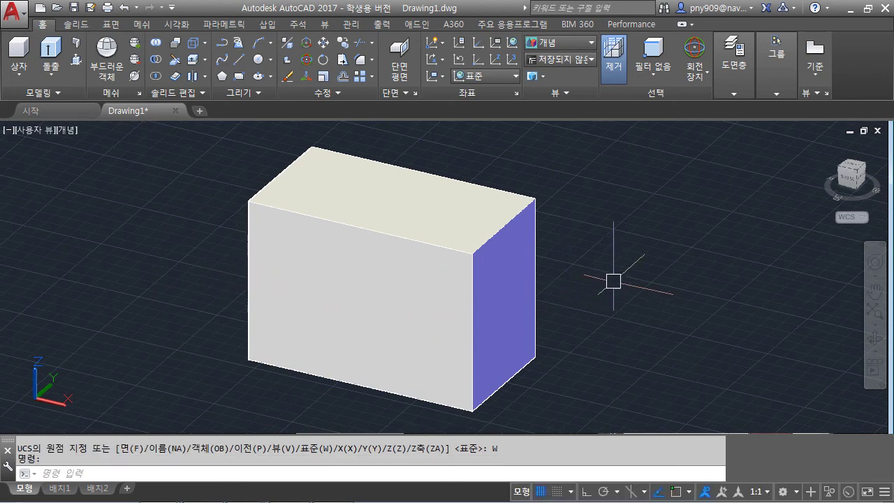
{"action": "middle_click_drag", "start_coordinate": [614, 281], "coordinate": [662, 279]}
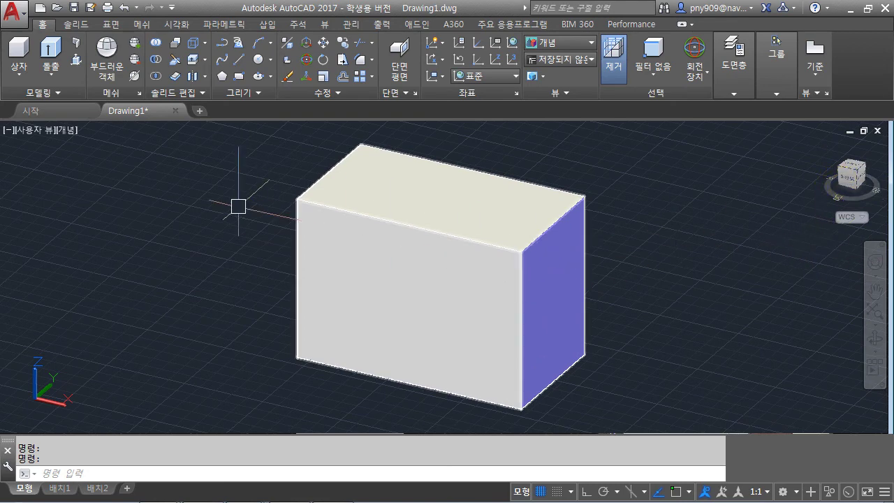
Turn the ViewCube, navigation bar and UCS icon displays off and back on.
{"action": "left_click", "coordinate": [324, 25]}
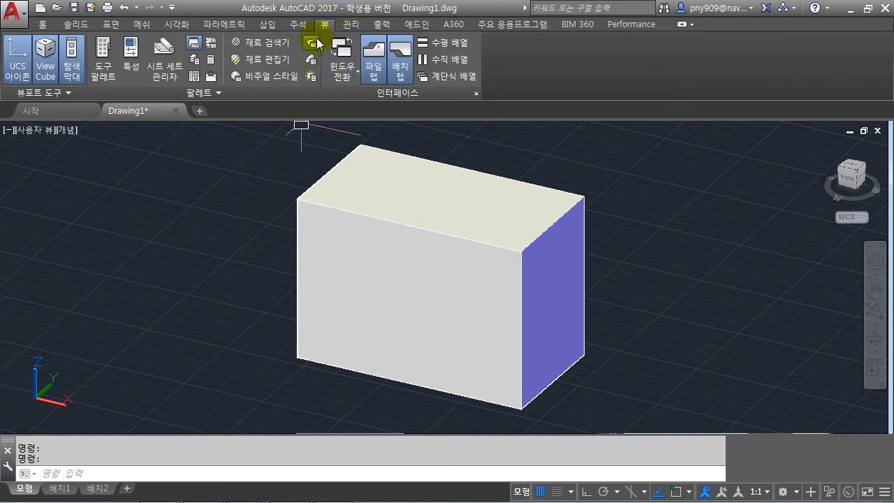
{"action": "left_click", "coordinate": [46, 72]}
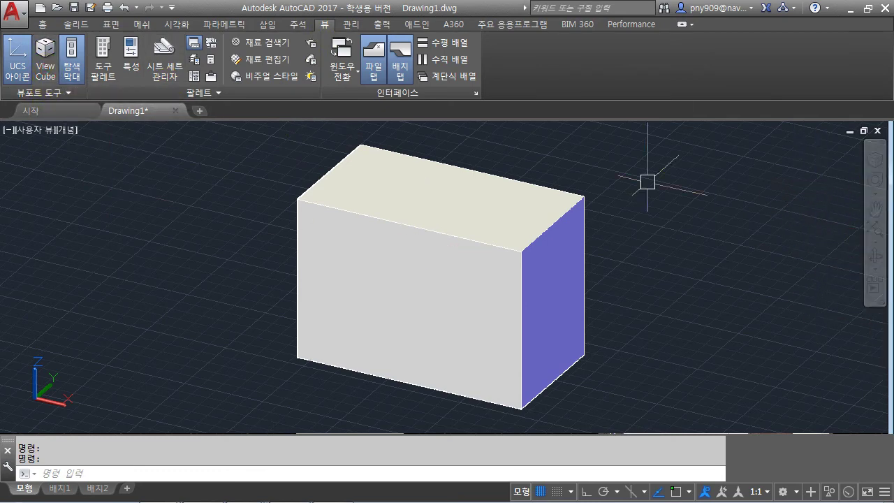
{"action": "left_click", "coordinate": [72, 62]}
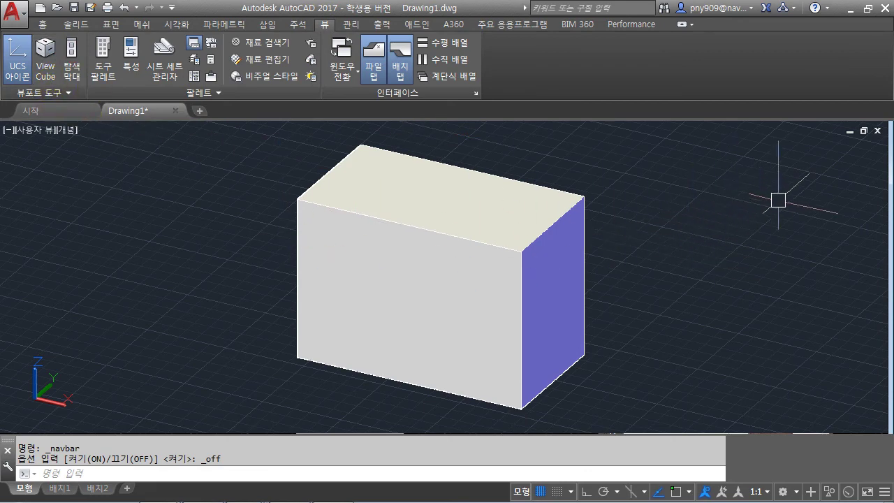
{"action": "left_click", "coordinate": [44, 62]}
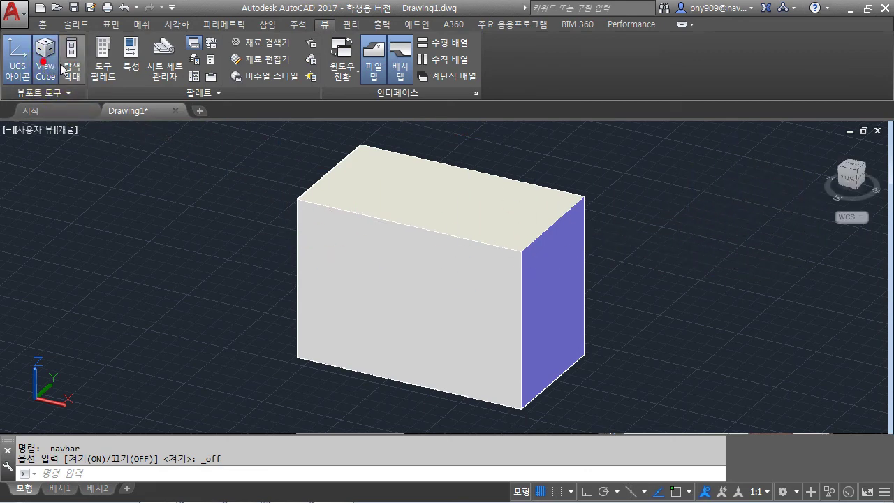
{"action": "left_click", "coordinate": [74, 67]}
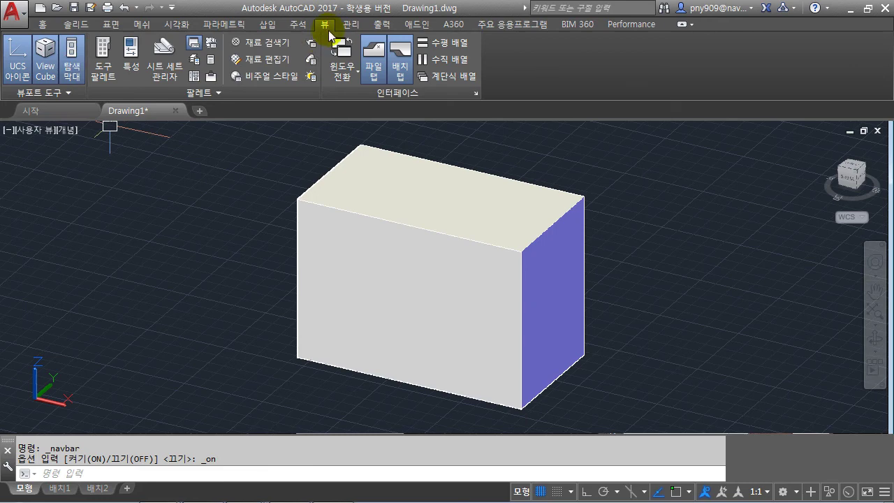
{"action": "left_click", "coordinate": [21, 63]}
{"action": "left_click", "coordinate": [22, 69]}
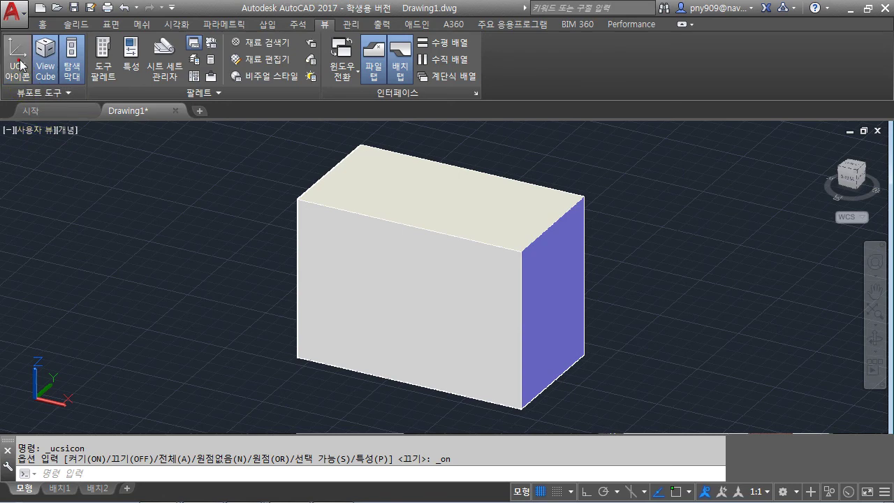
Turn the UCS icon display back on and return to the 홈 modelling tools.
{"action": "left_click", "coordinate": [21, 65]}
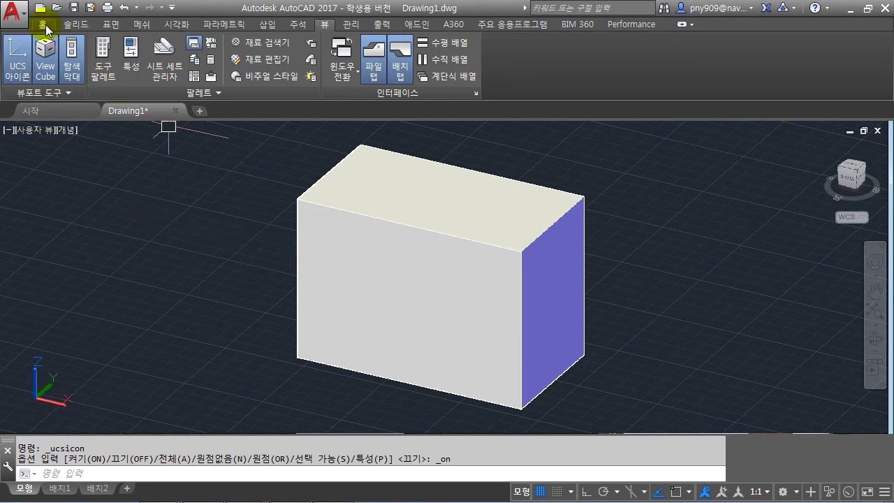
{"action": "left_click", "coordinate": [44, 24]}
{"action": "middle_click_drag", "start_coordinate": [653, 225], "coordinate": [627, 232]}
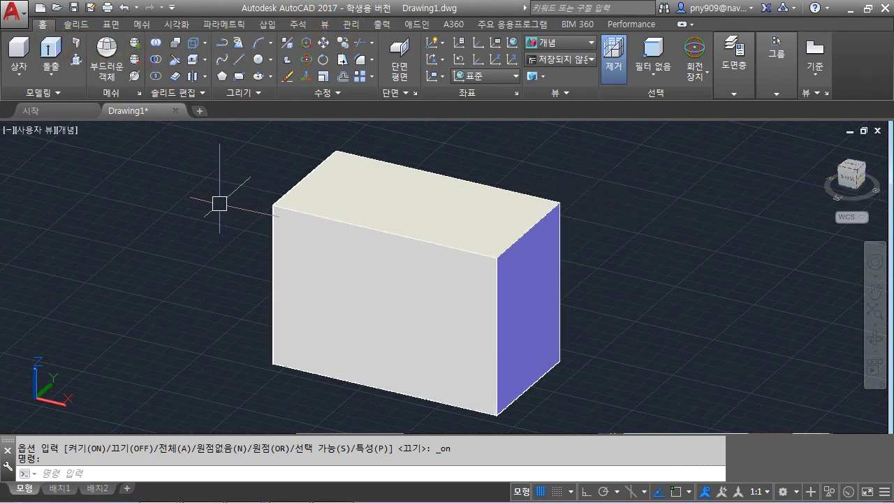
Turn the ViewCube off with the NAVVCUBE command's 끄기(OFF) option and back on with its 켜기(ON) option.
{"action": "type", "text": "v"}
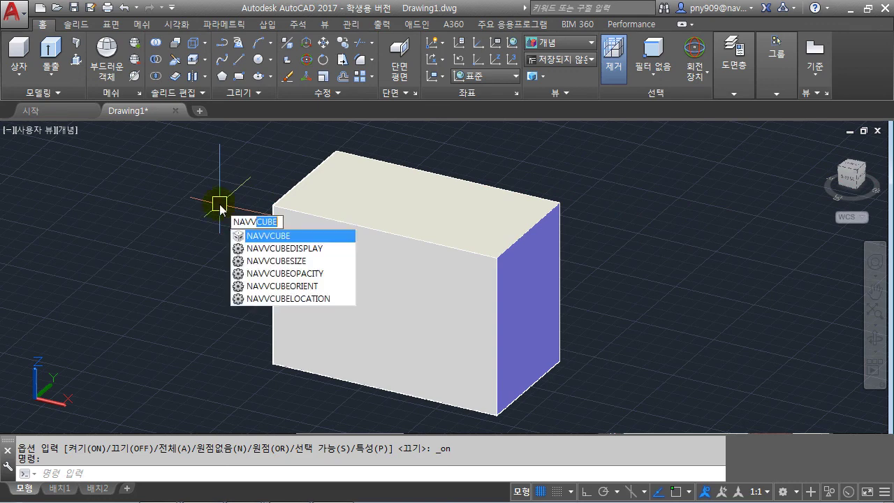
{"action": "key", "text": "Return"}
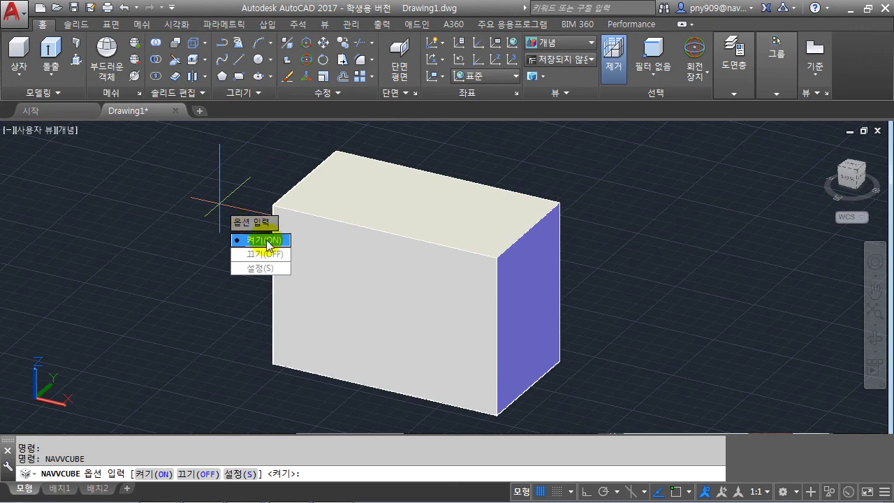
{"action": "left_click", "coordinate": [263, 254]}
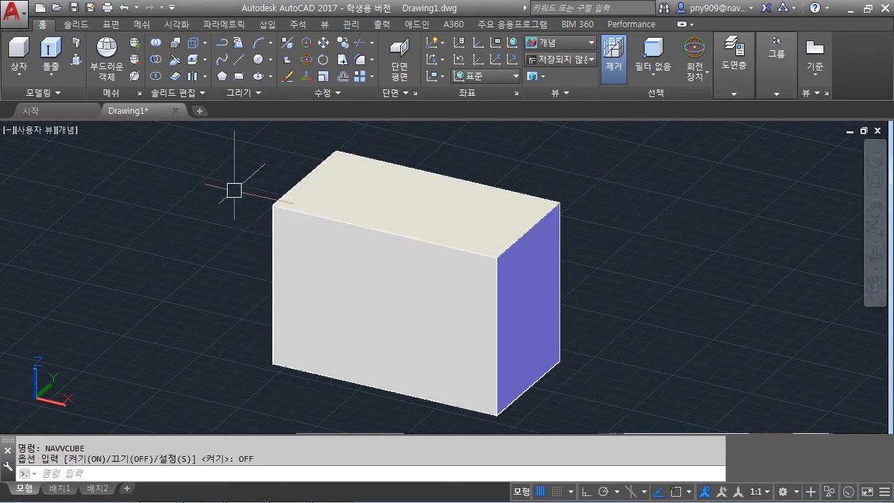
{"action": "type", "text": "navvcu"}
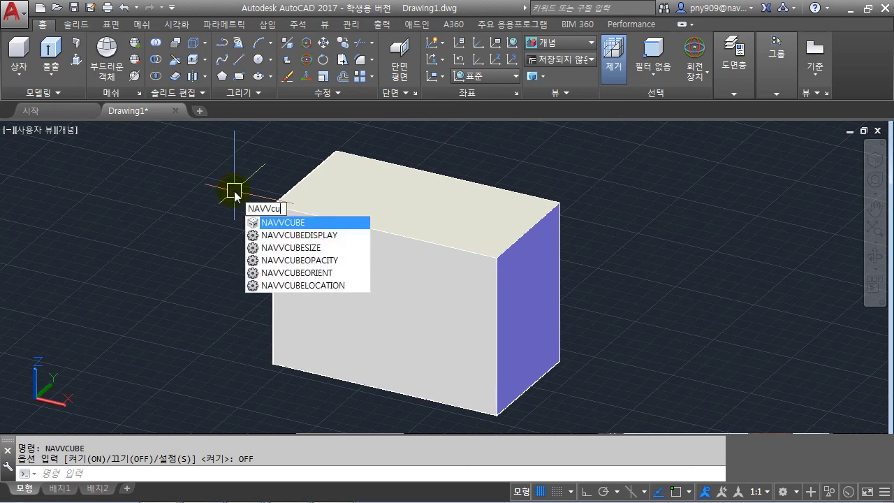
{"action": "type", "text": "be"}
{"action": "key", "text": "Return"}
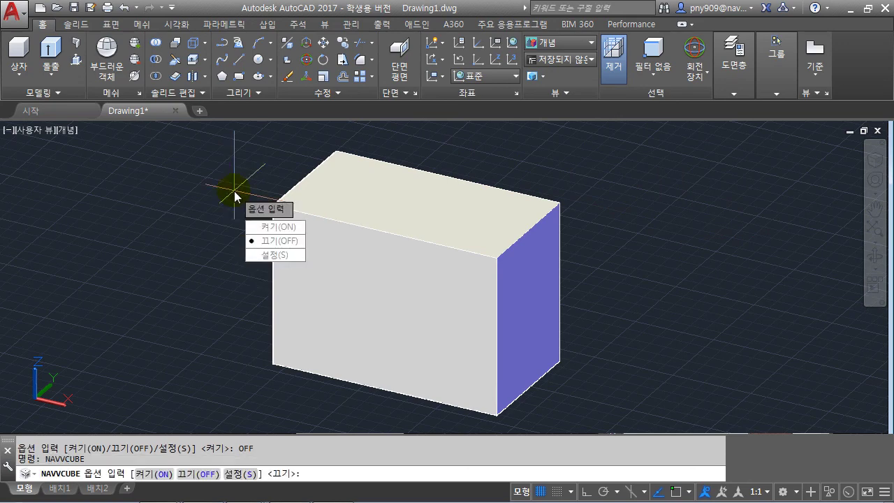
{"action": "left_click", "coordinate": [267, 227]}
Examine the ViewCube 설정 options through NAVVCUBE's 설정(S) option and cancel without changing them.
{"action": "right_click", "coordinate": [221, 198]}
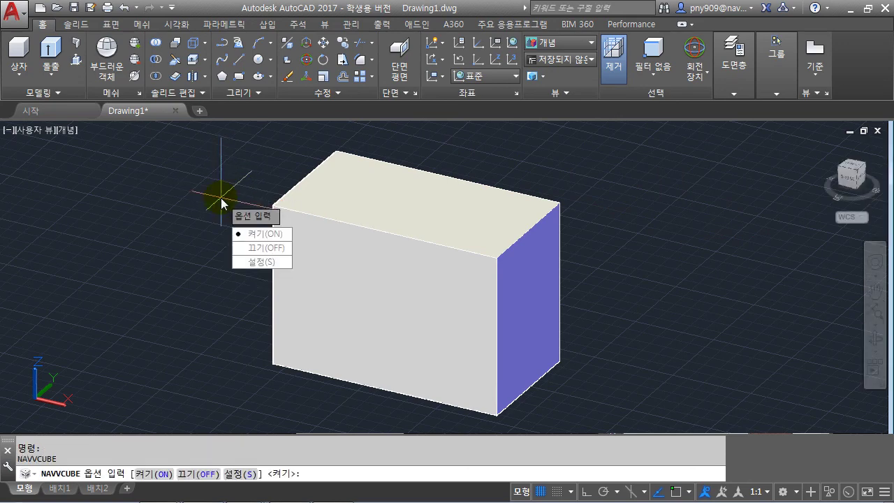
{"action": "left_click", "coordinate": [262, 261]}
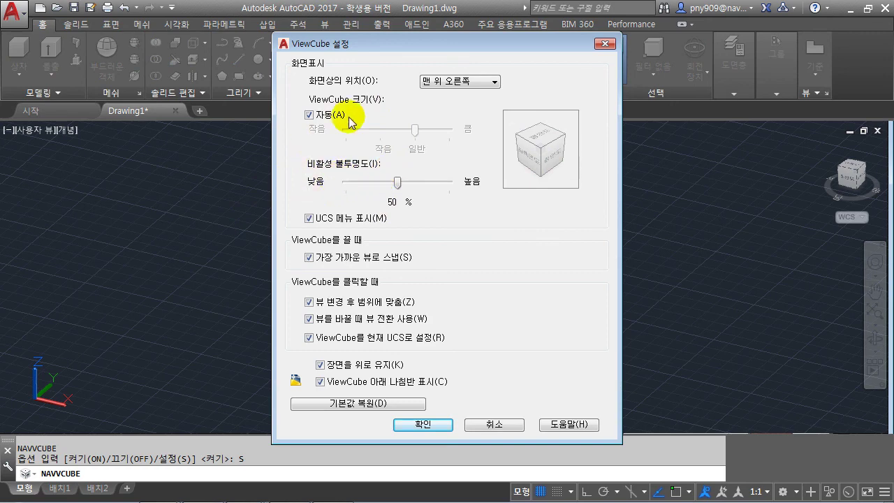
{"action": "left_click", "coordinate": [482, 423]}
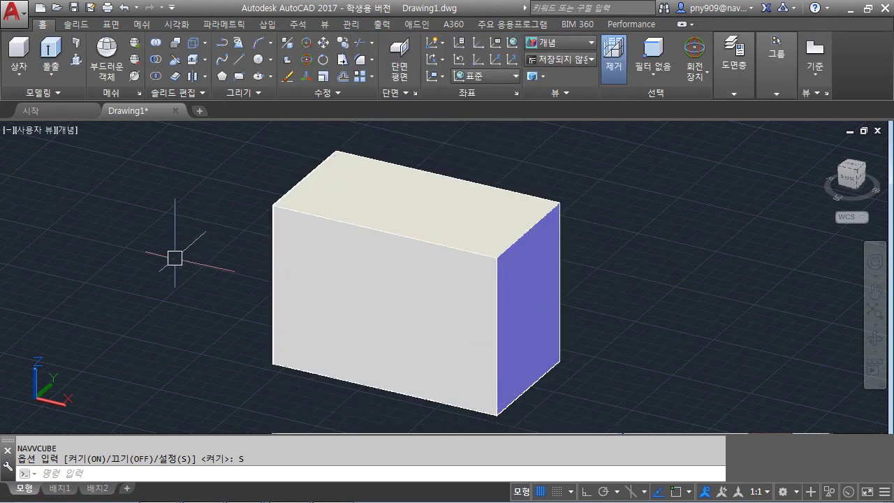
{"action": "mouse_move", "coordinate": [181, 264]}
{"action": "middle_mouse_down"}
{"action": "mouse_move", "coordinate": [242, 268]}
{"action": "mouse_move", "coordinate": [176, 264]}
{"action": "middle_mouse_up"}
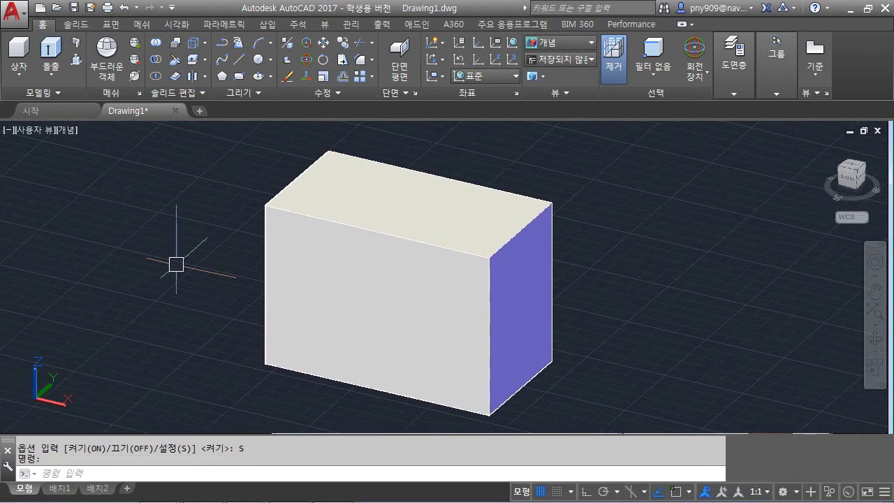